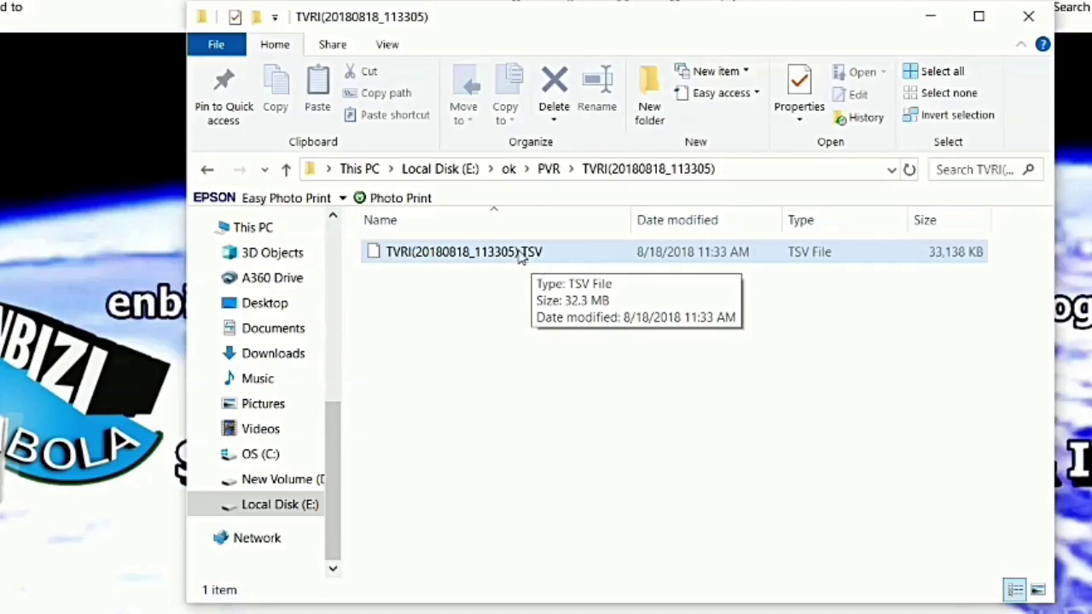
- Duplicate the TVRI(20180818_113305).TSV recording within its own folder
click(515, 253)
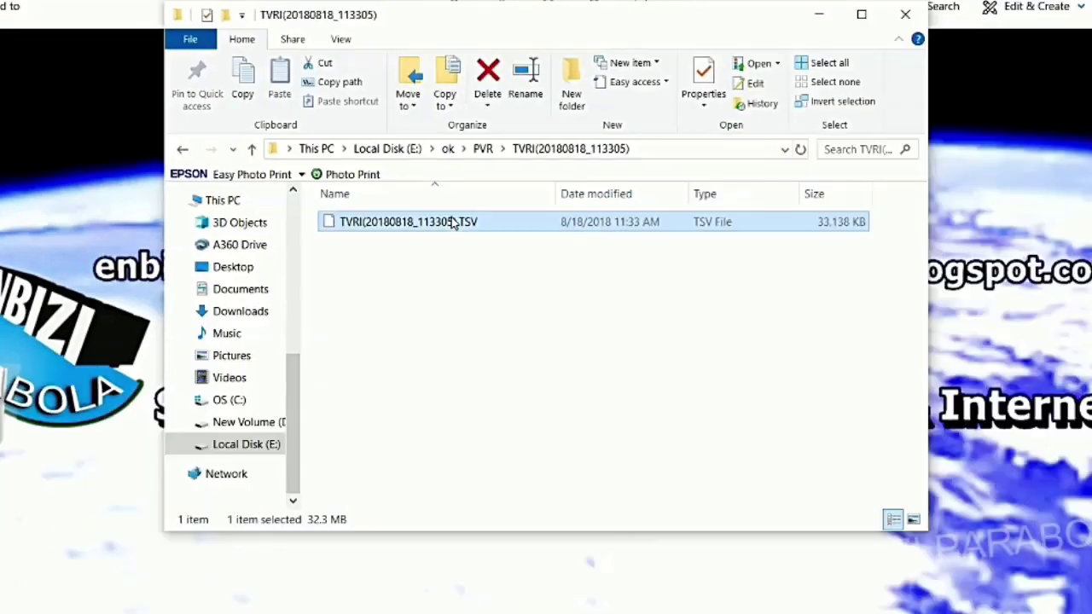
right_click(445, 388)
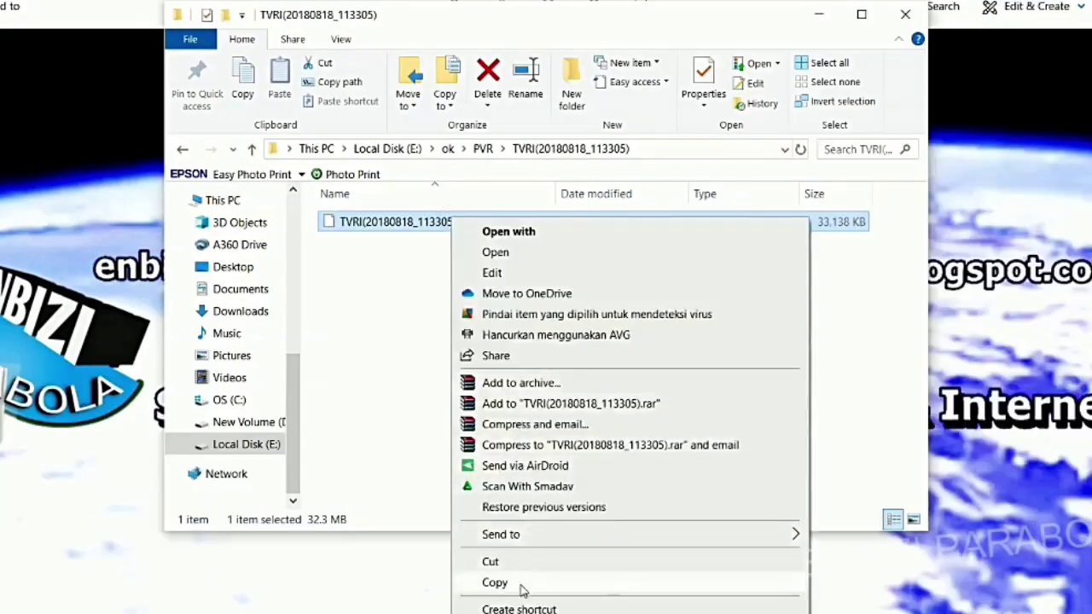
click(495, 582)
right_click(405, 306)
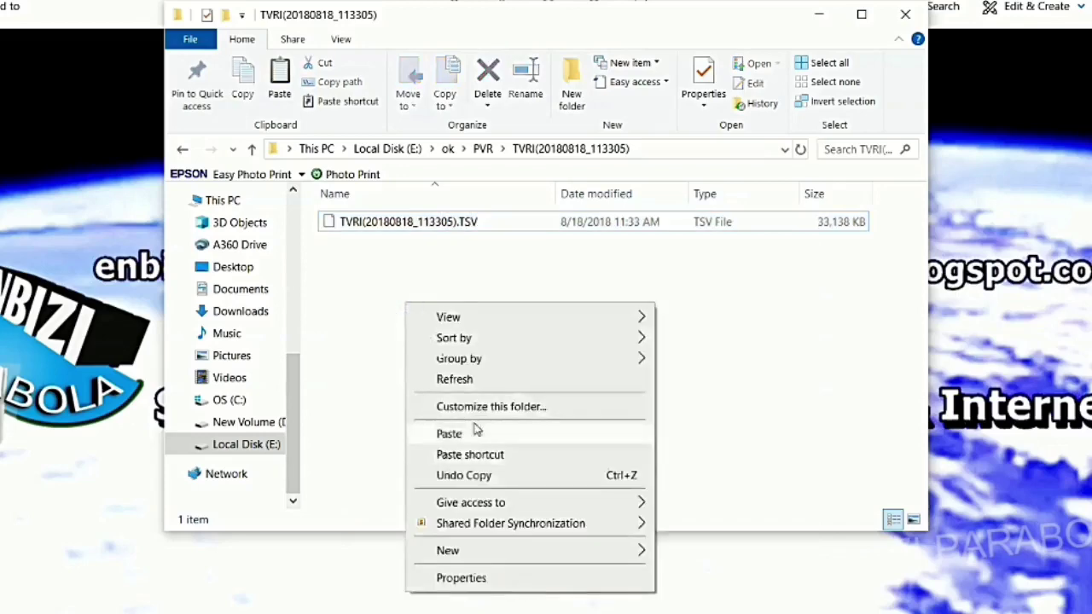
click(471, 433)
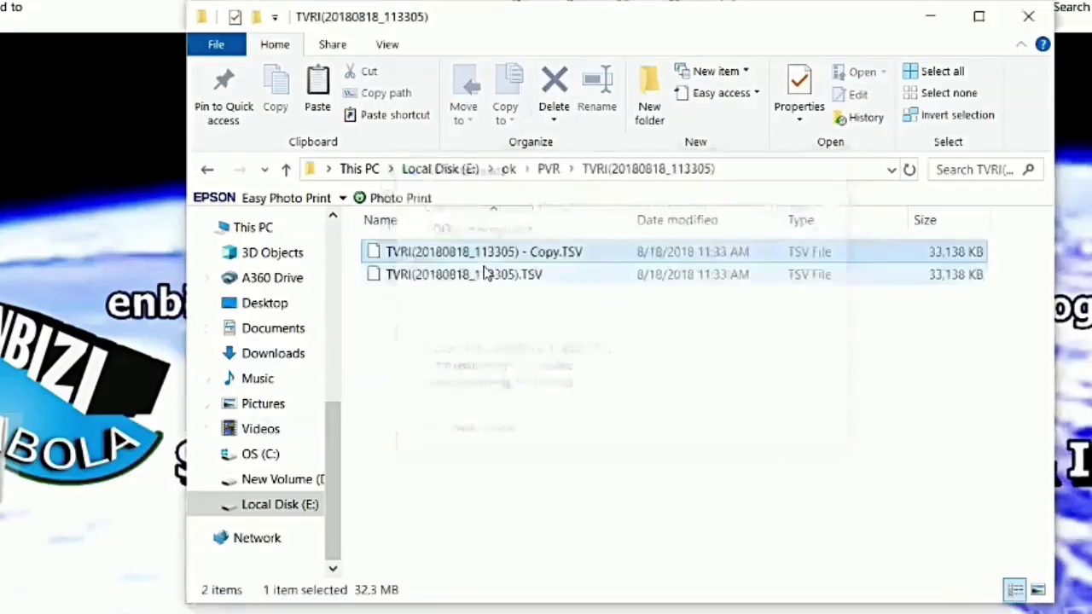
click(492, 306)
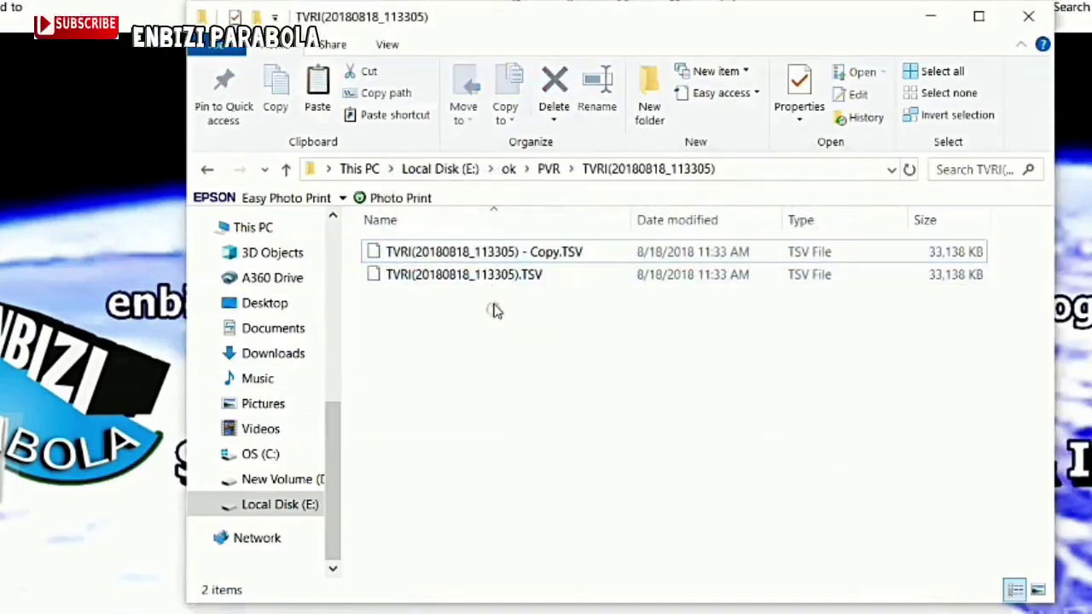
- Change the duplicated recording's file extension from TSV to mp4 and accept the extension change
click(482, 254)
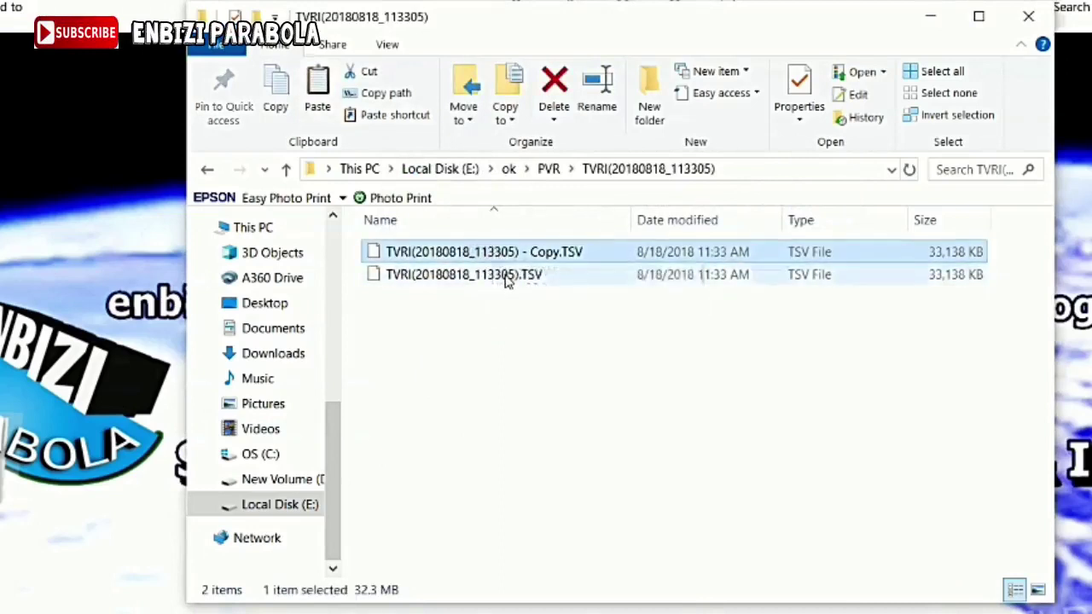
click(505, 281)
click(497, 254)
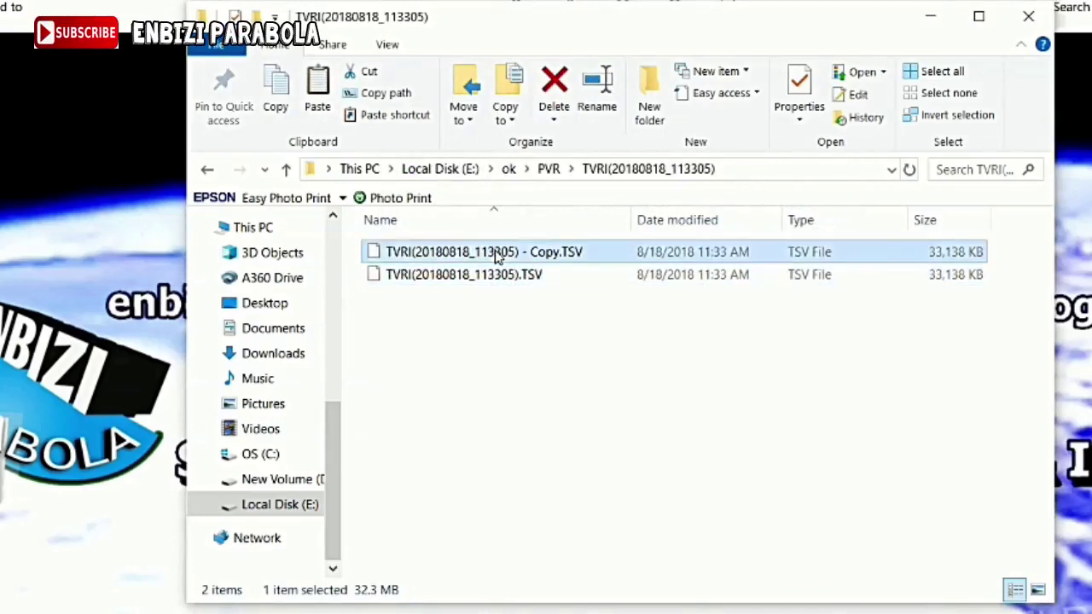
click(575, 254)
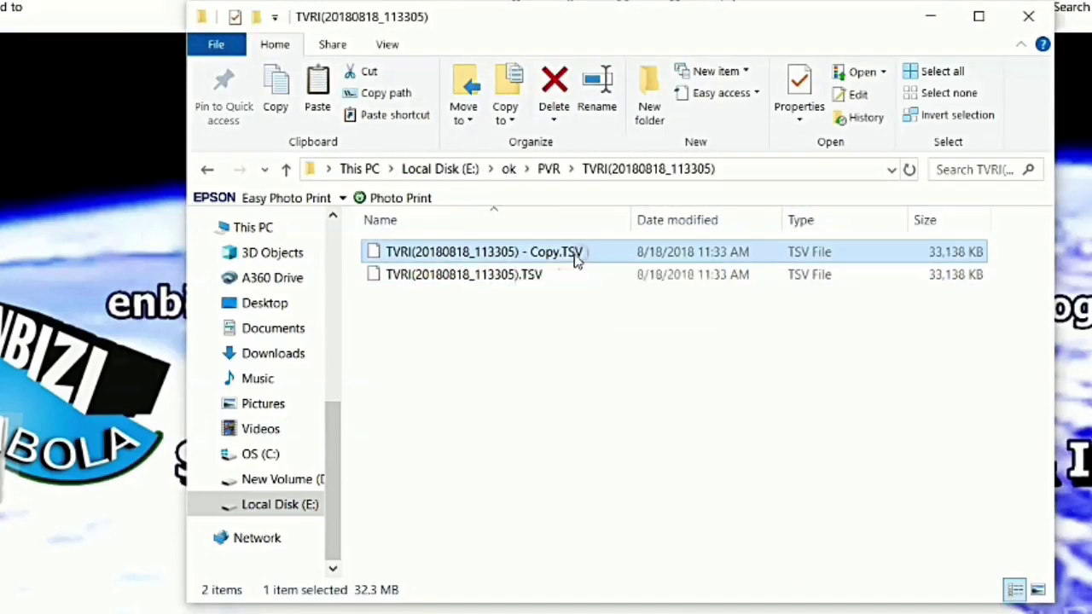
drag(569, 252, 589, 251)
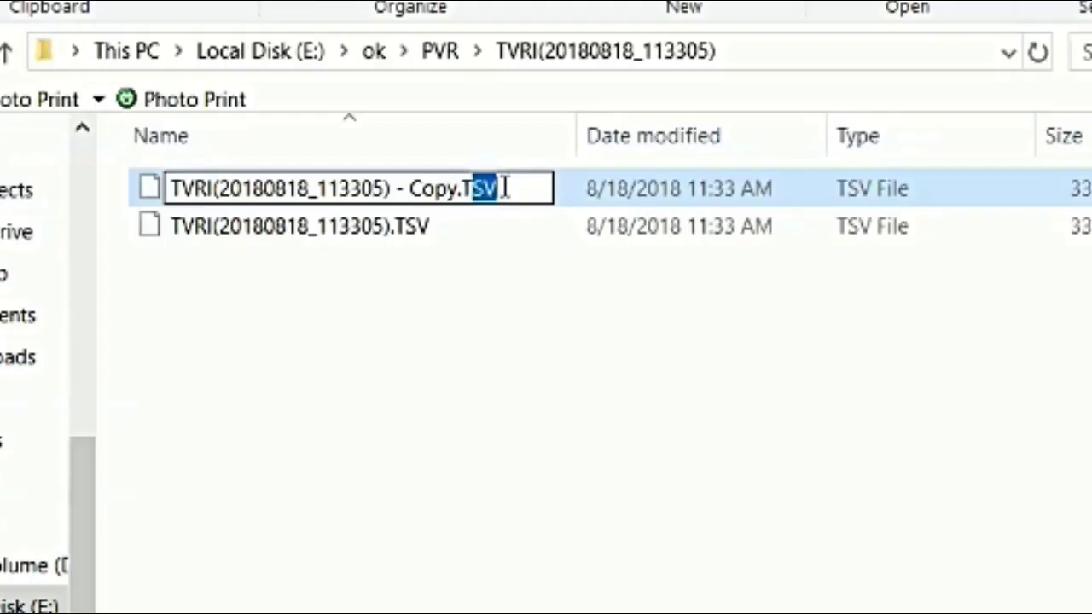
key(BackSpace)
key(BackSpace)
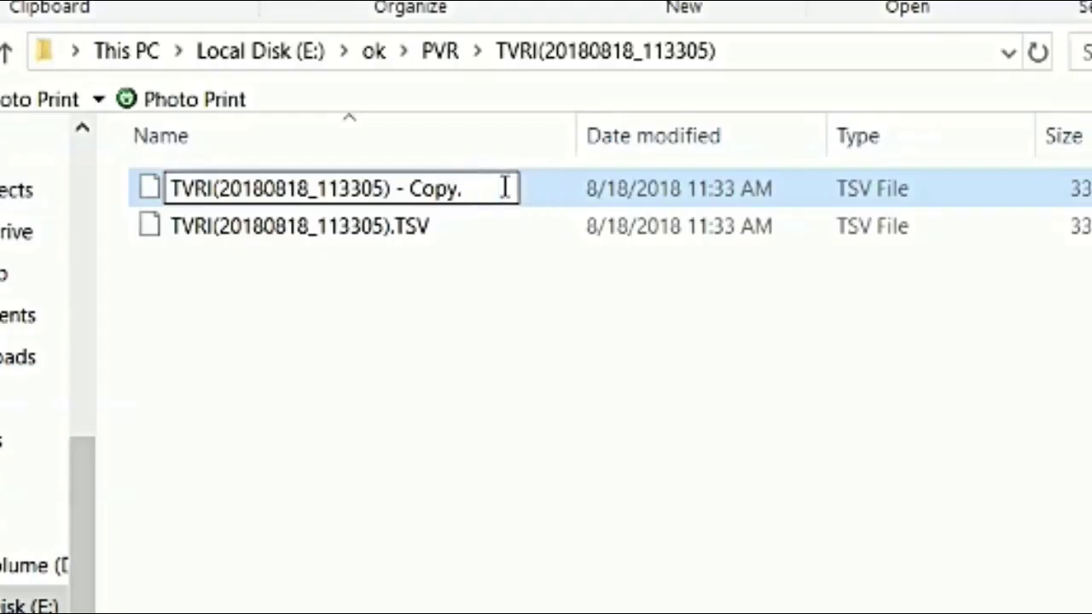
text(mp4)
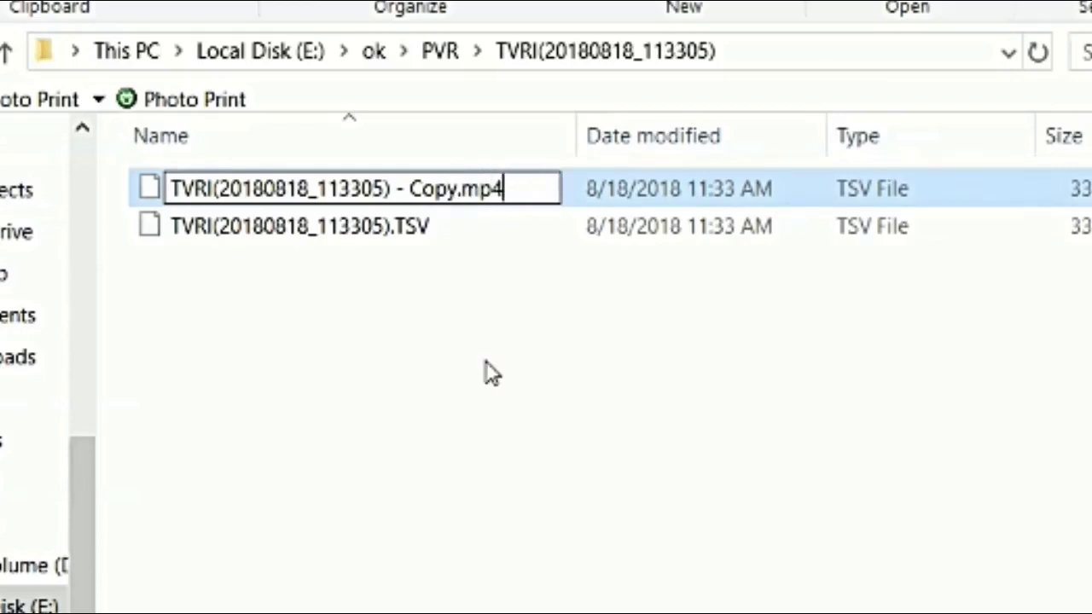
click(483, 364)
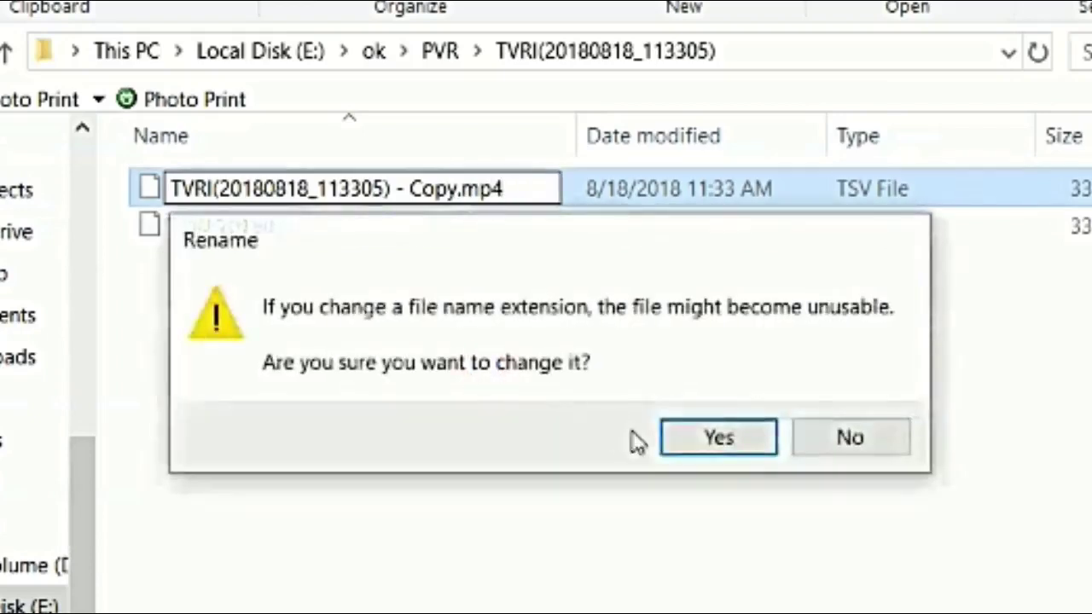
click(717, 441)
click(495, 393)
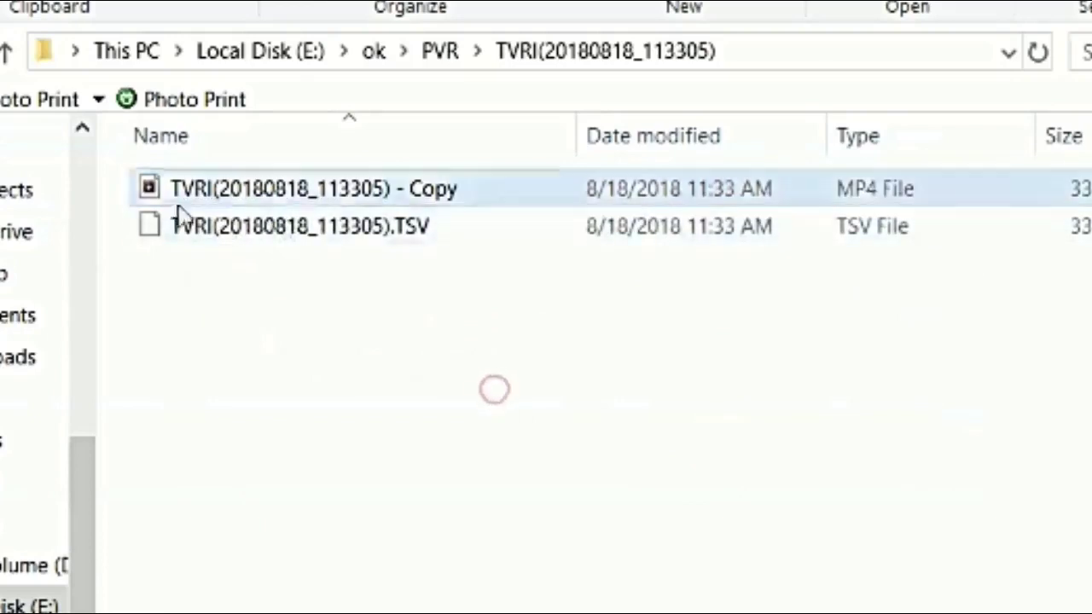
- Play the MP4 copy of the recording, lower the player's volume, and close the player
click(151, 186)
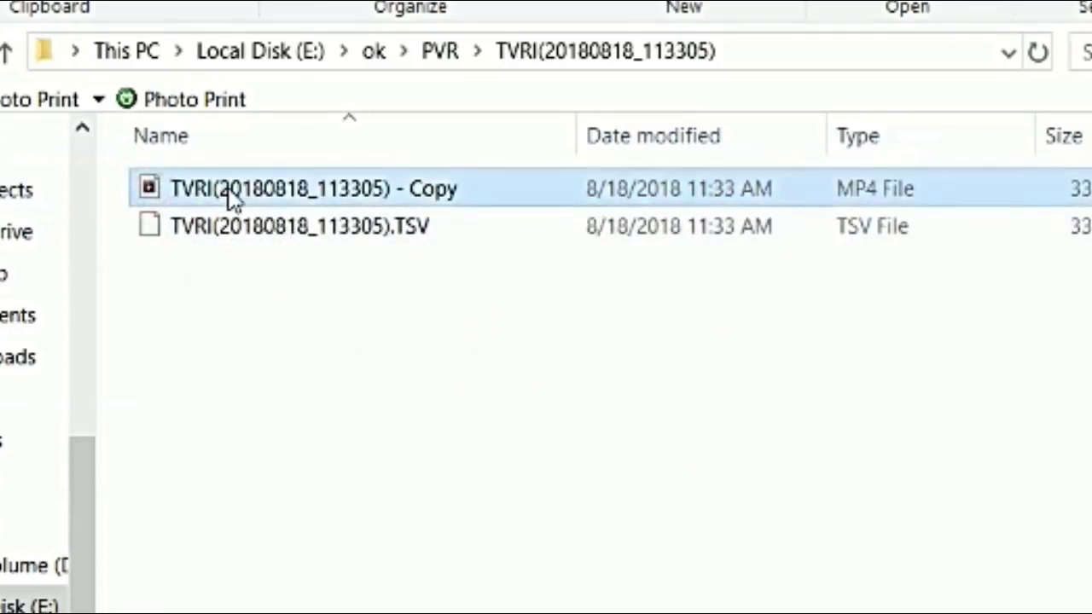
double_click(232, 198)
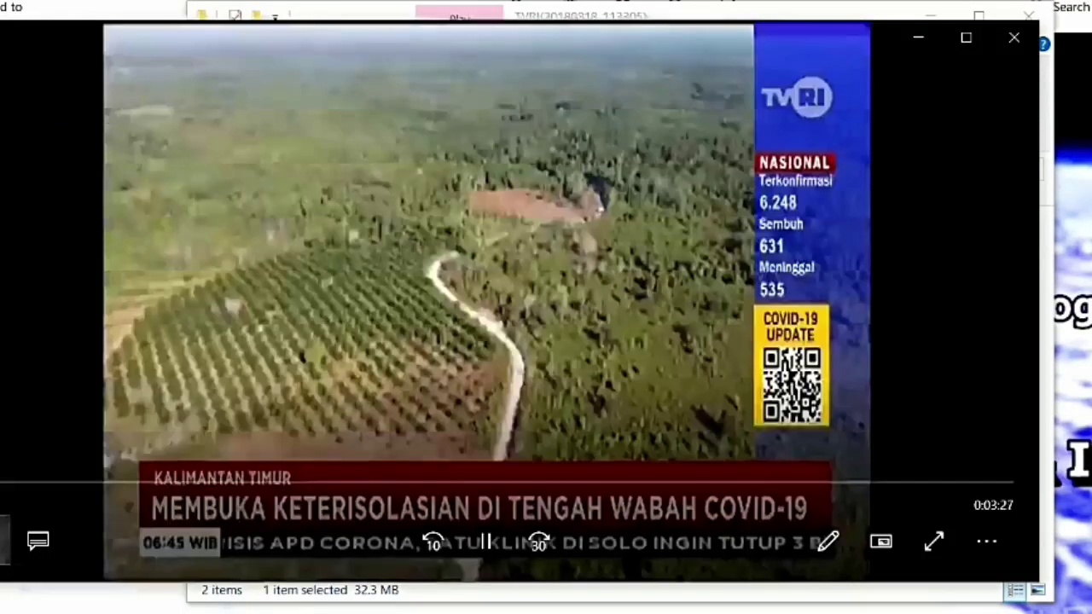
click(7, 541)
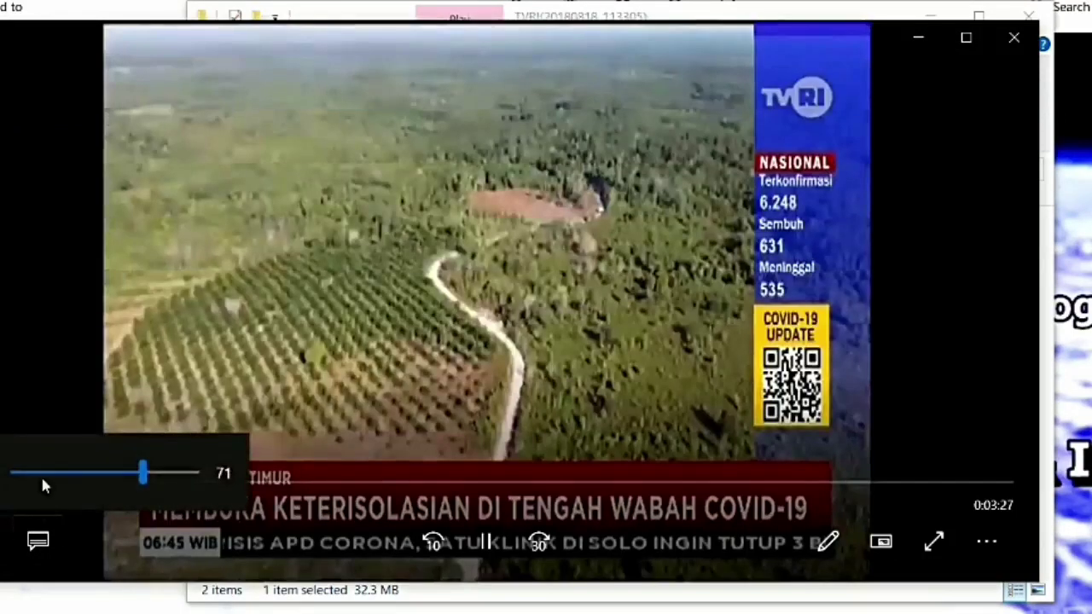
click(22, 473)
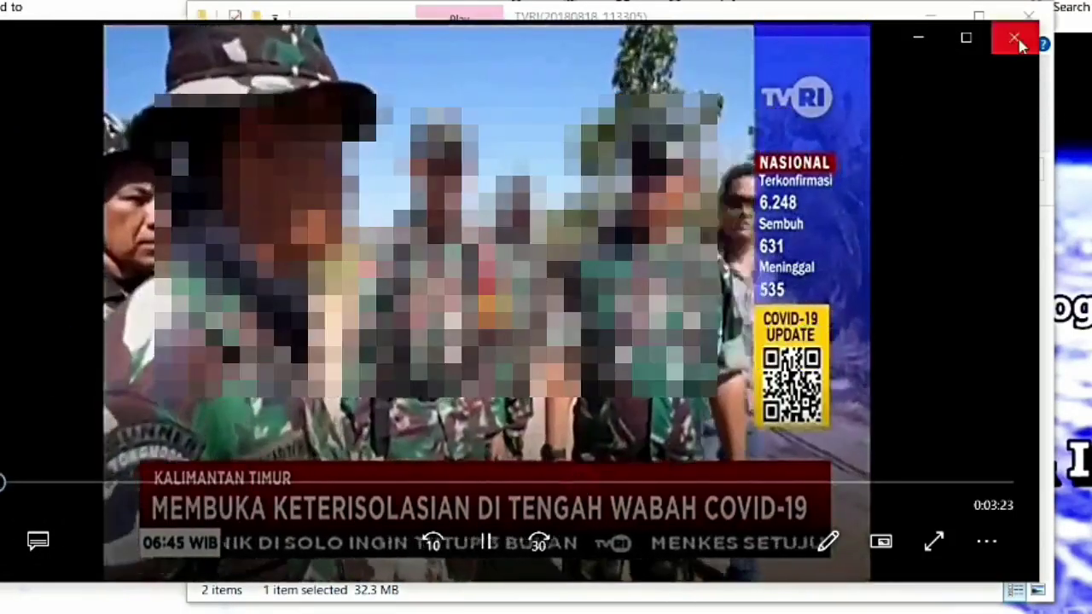
click(1015, 40)
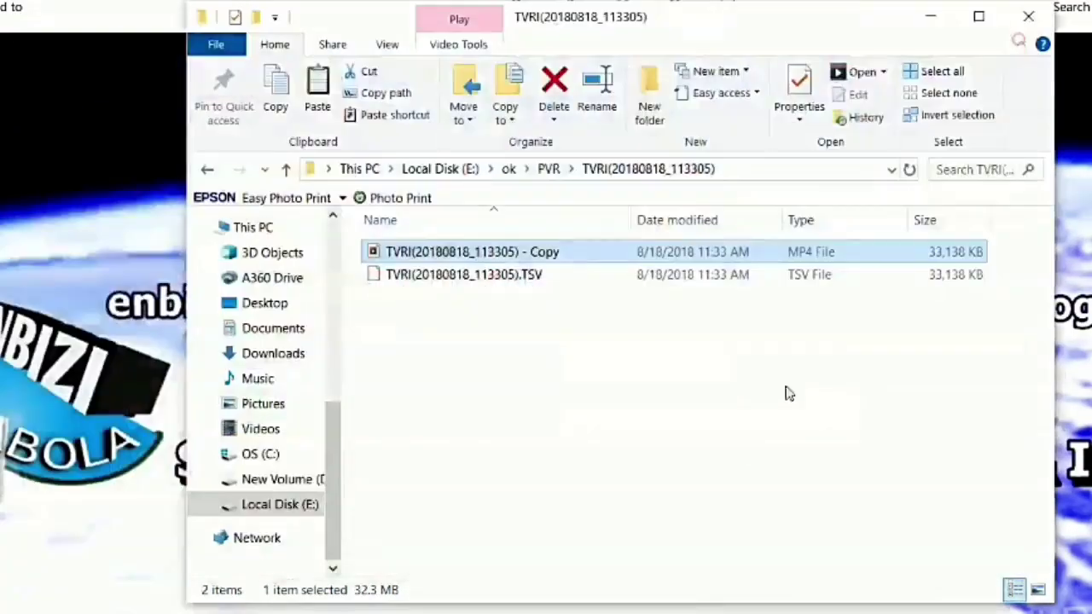
- Delete the MP4 copy and paste a fresh duplicate of the TSV recording into the folder
click(554, 329)
click(532, 253)
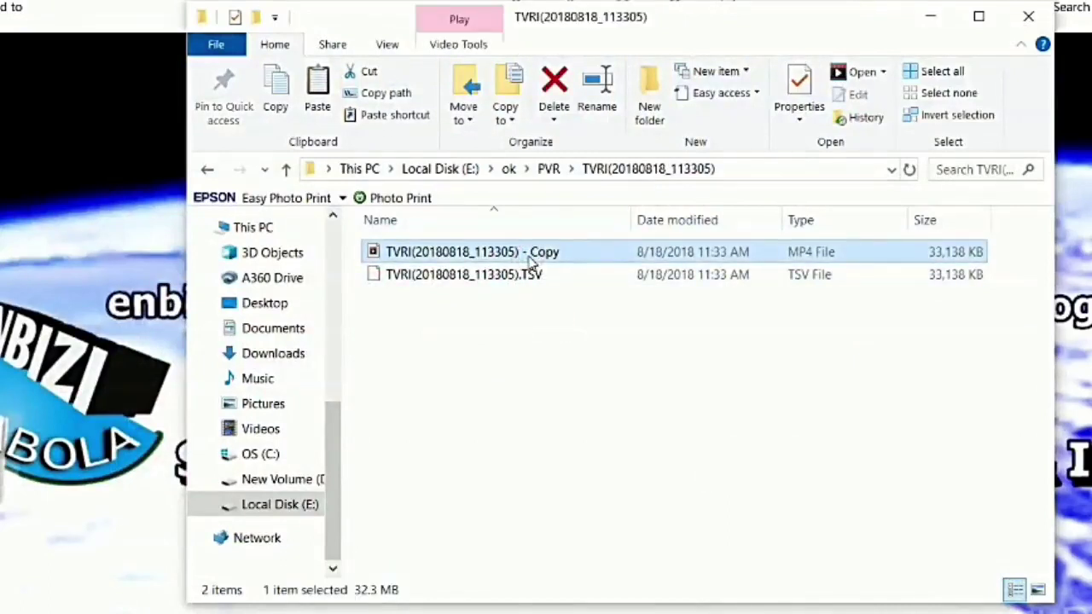
key(Delete)
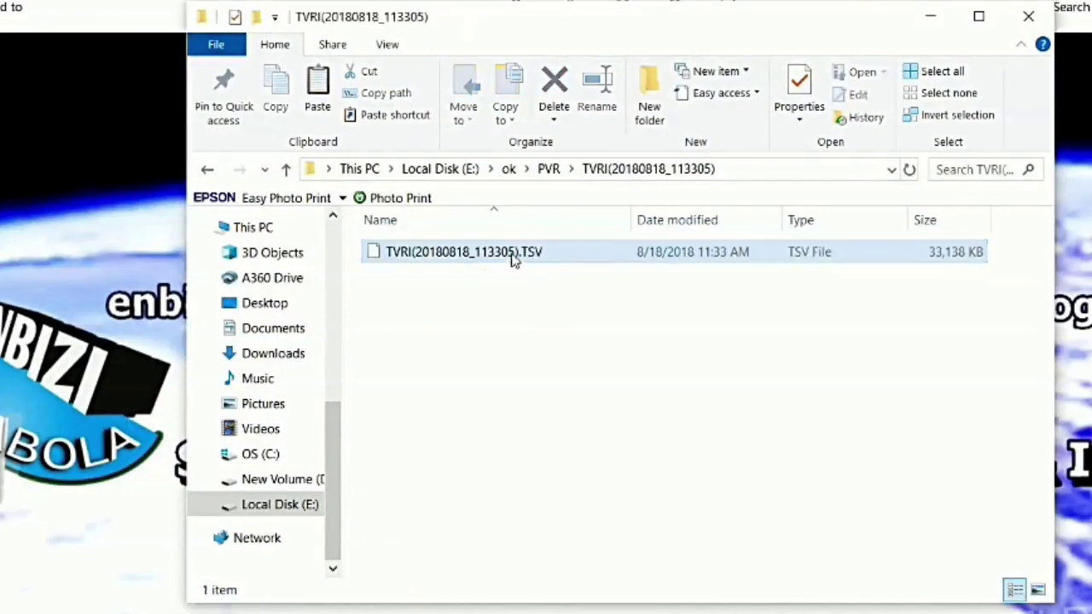
click(511, 255)
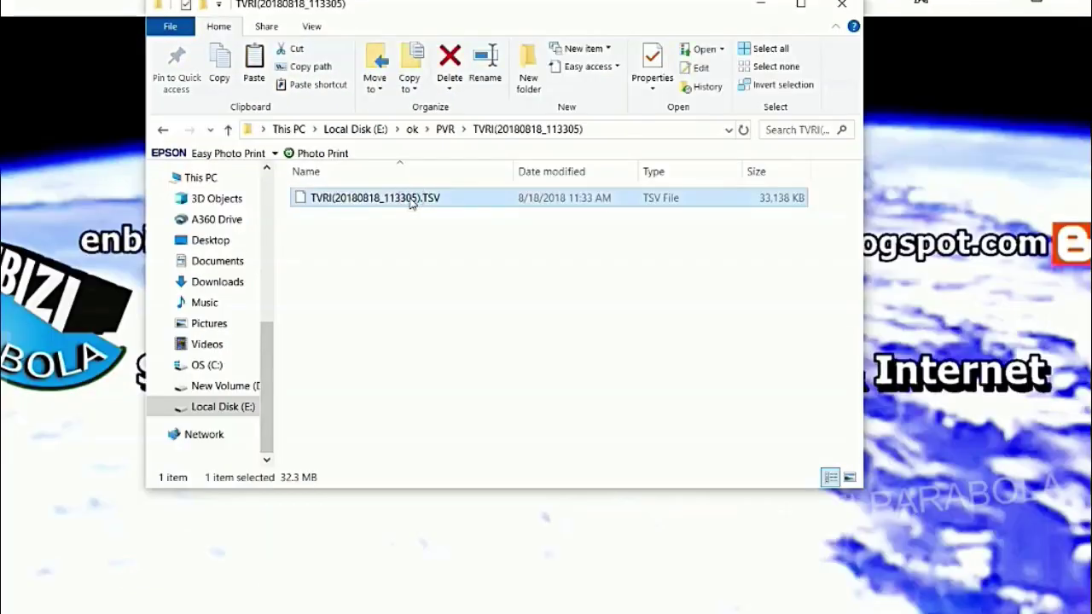
key(ctrl+v)
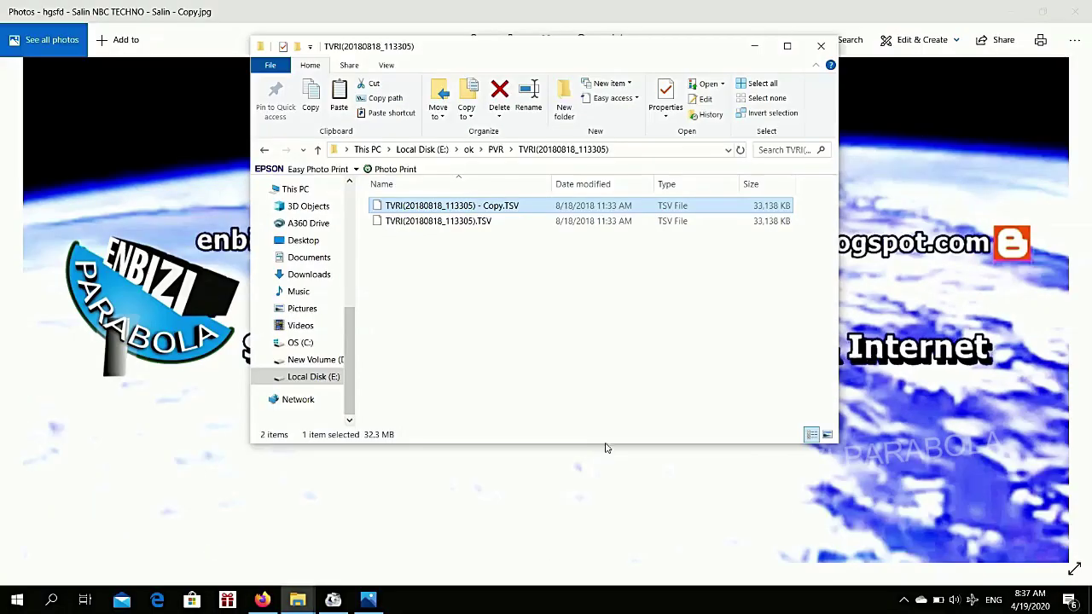
- Switch to FormatFactory and arrange its window beside the recording folder
click(333, 599)
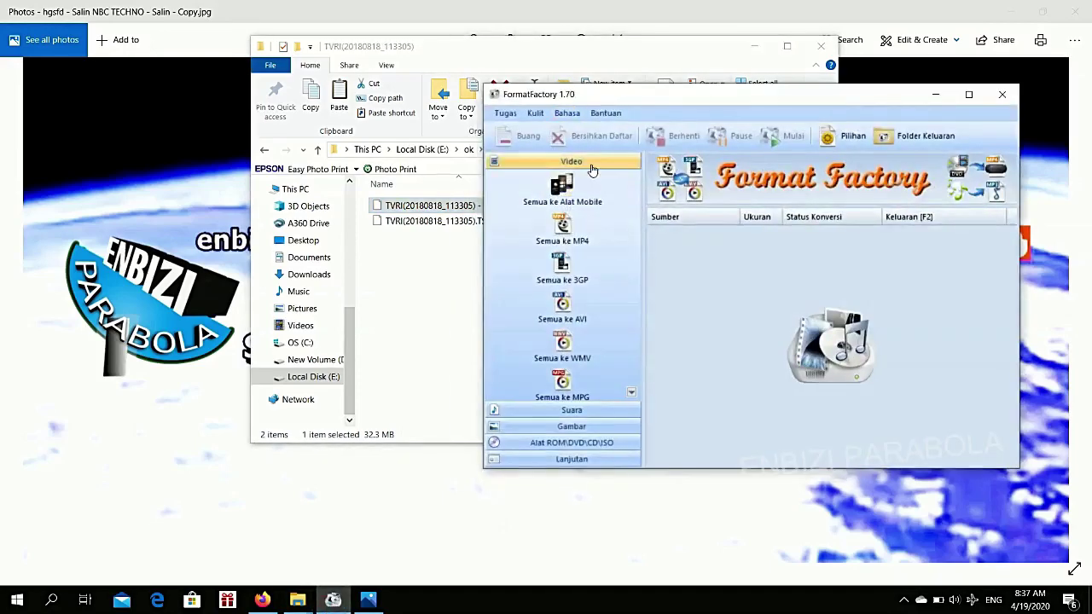
drag(647, 100, 695, 111)
drag(642, 64, 483, 68)
click(314, 286)
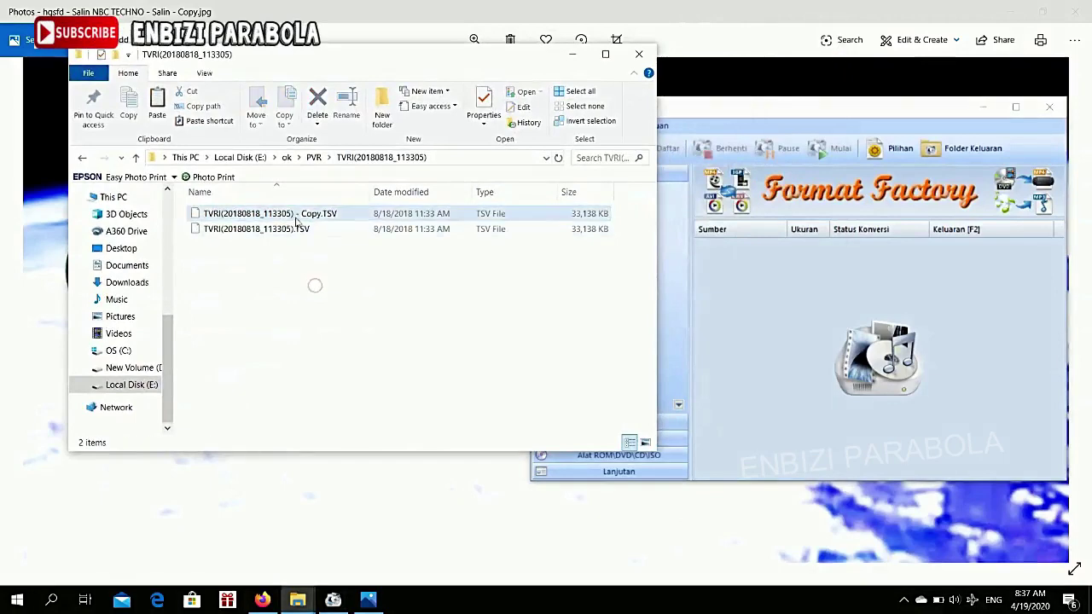
- Start a Semua ke MP4 conversion and add the TVRI(20180818_113305) - Copy.TSV file to its source list
click(295, 218)
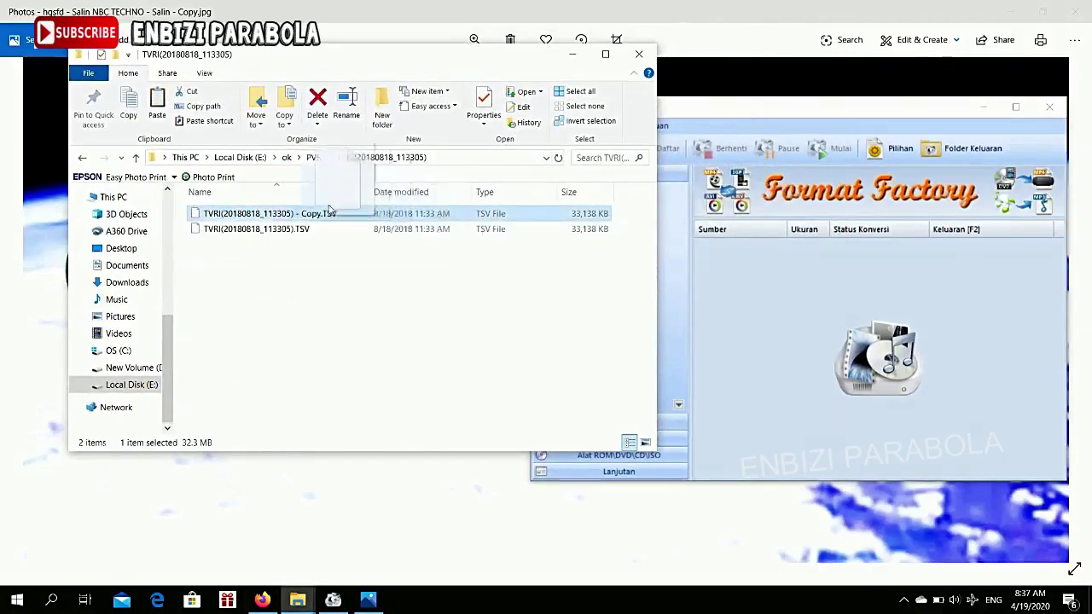
click(783, 128)
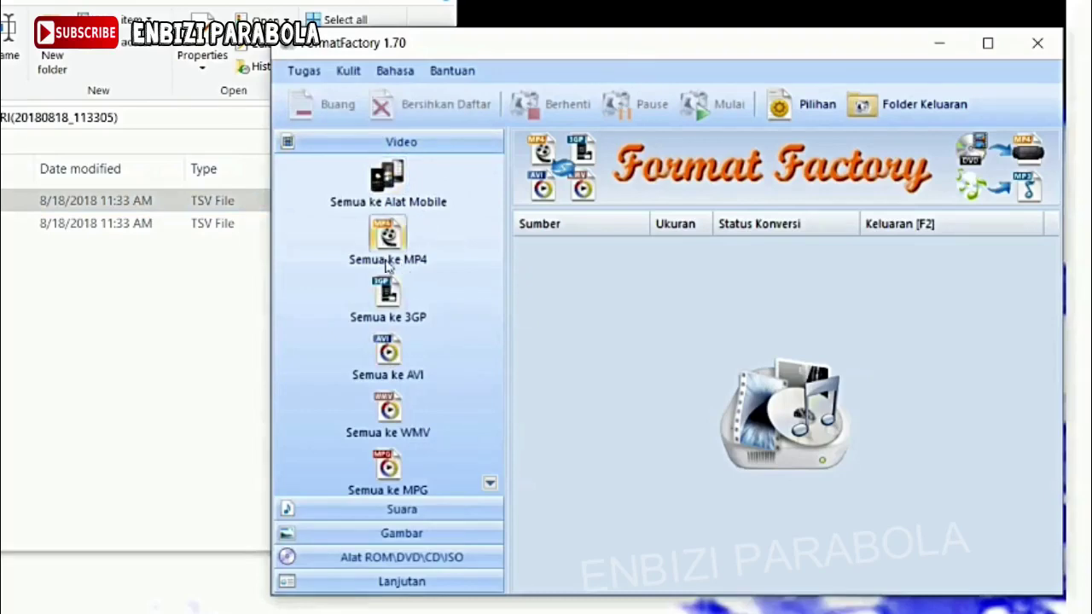
click(390, 233)
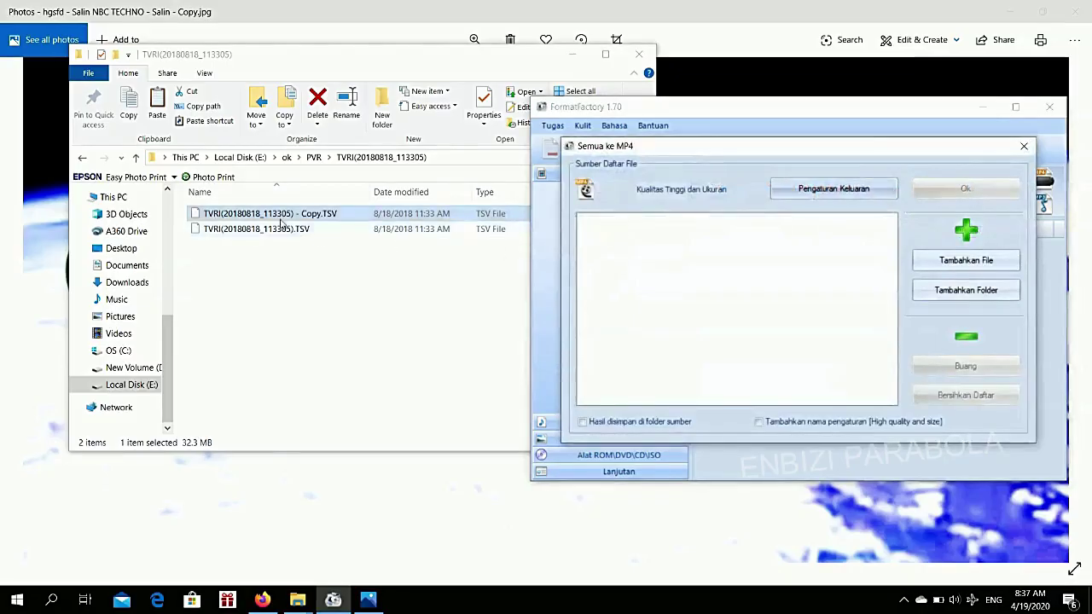
drag(280, 214, 641, 254)
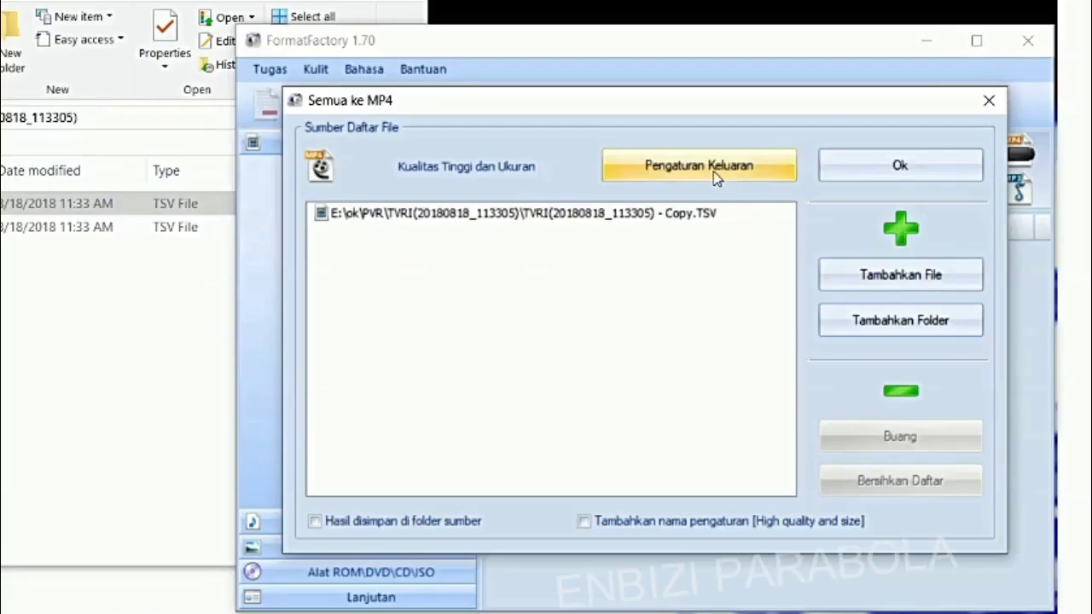
- Keep the Kualitas Tinggi dan Ukuran profile in the output settings and add the MP4 conversion to the task list
click(838, 189)
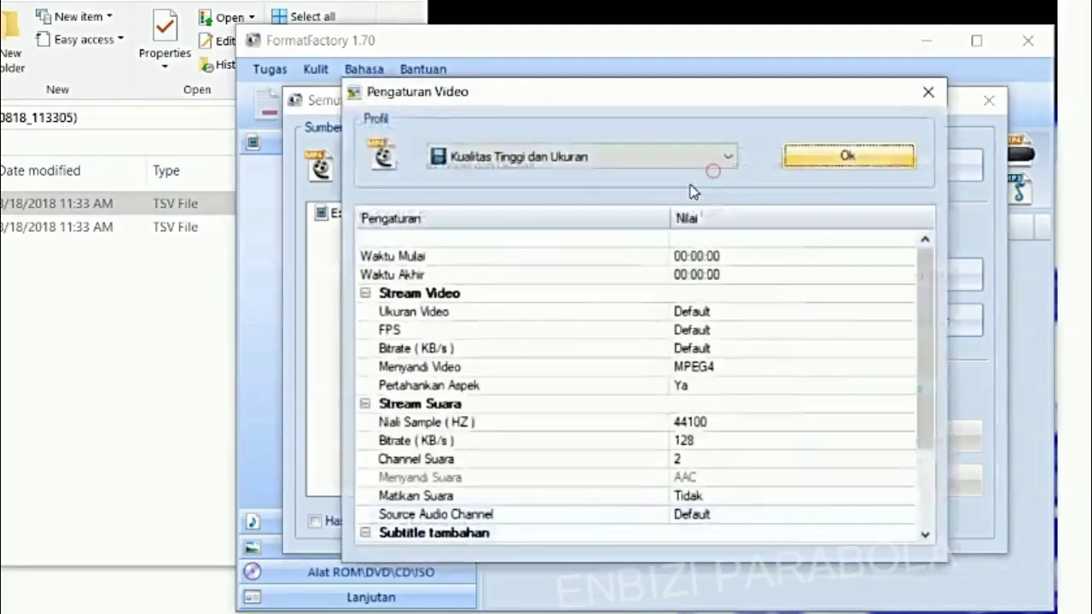
click(498, 162)
click(496, 177)
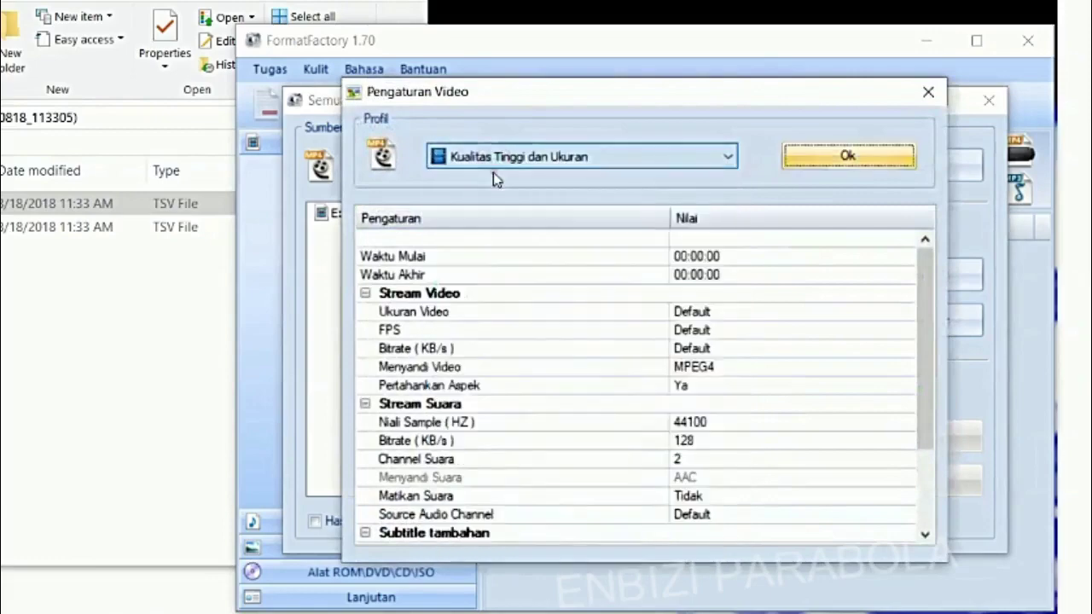
click(878, 156)
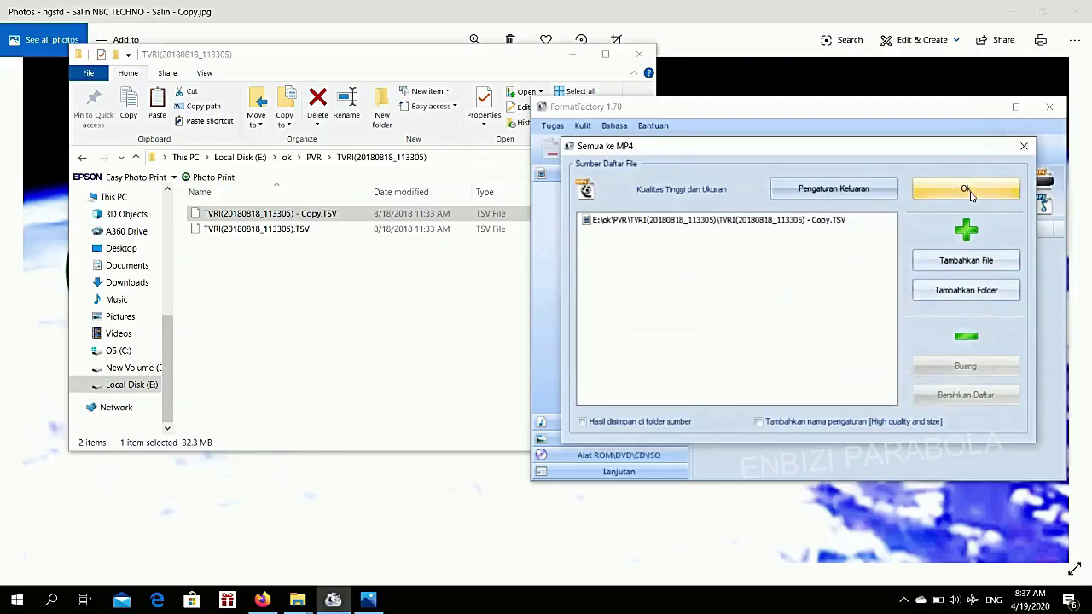
click(968, 194)
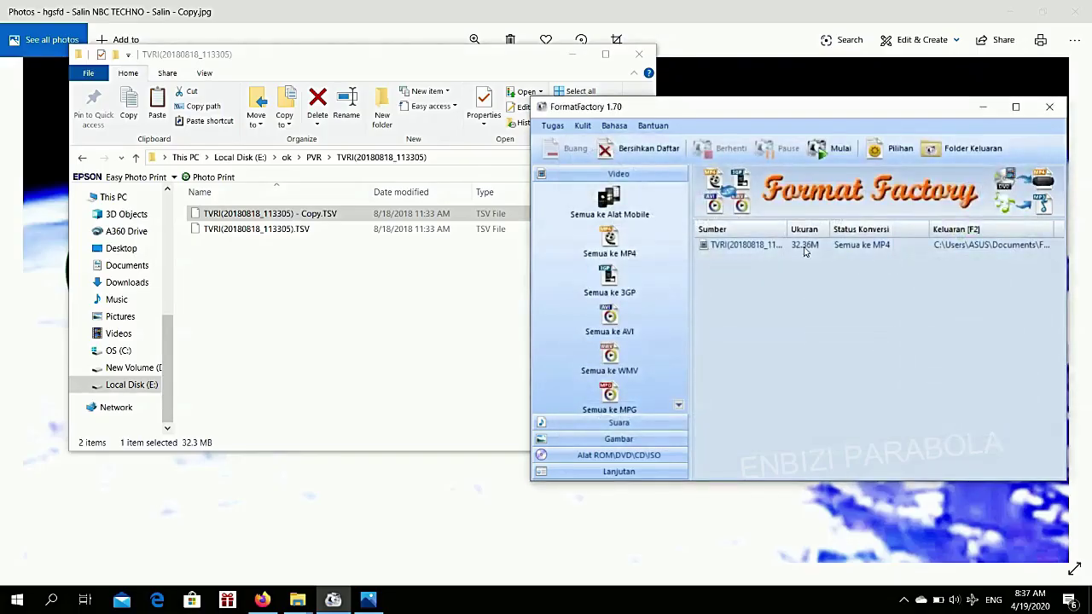
- Check the queued task's video settings, accept them unchanged, and start the MP4 conversion
double_click(804, 247)
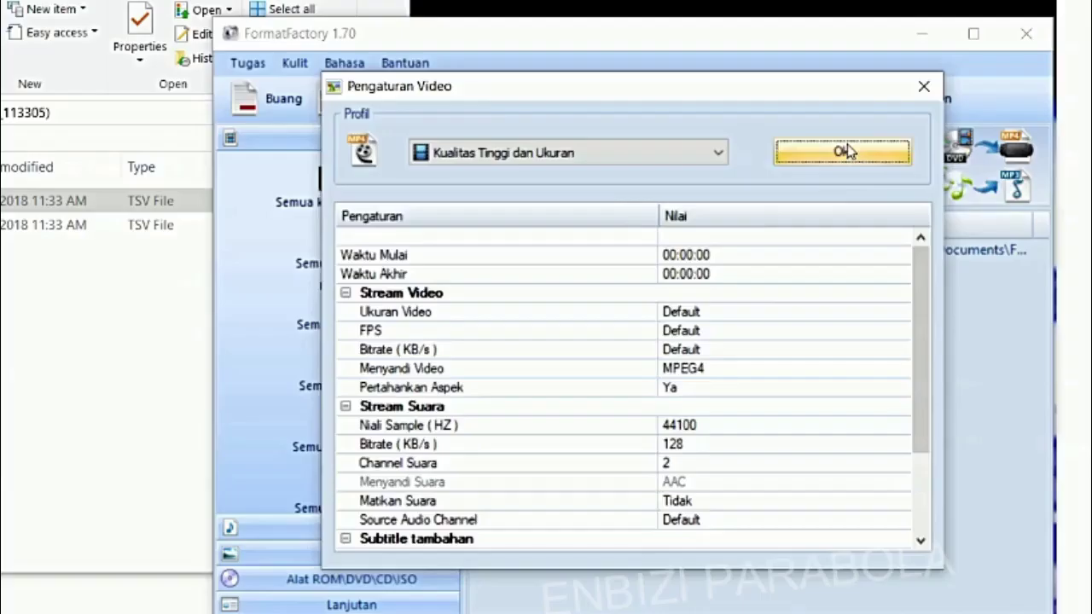
click(932, 182)
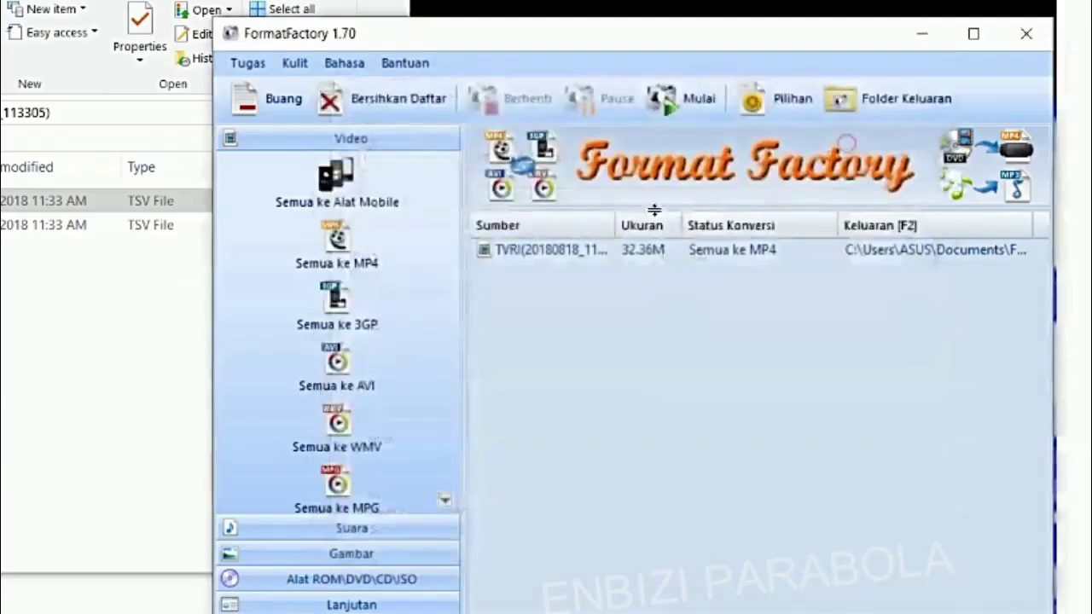
click(667, 100)
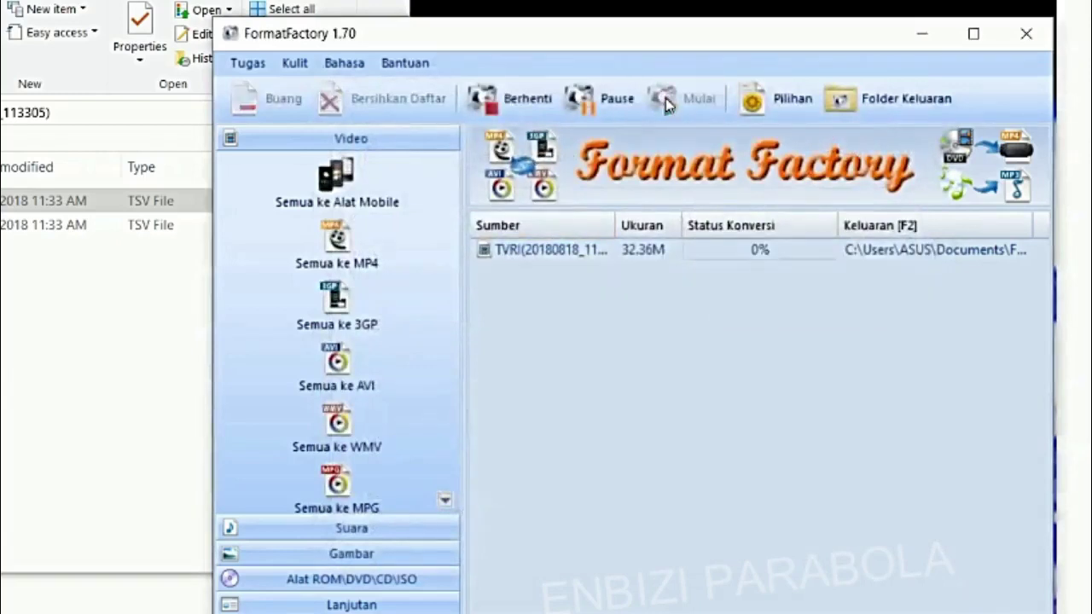
click(758, 254)
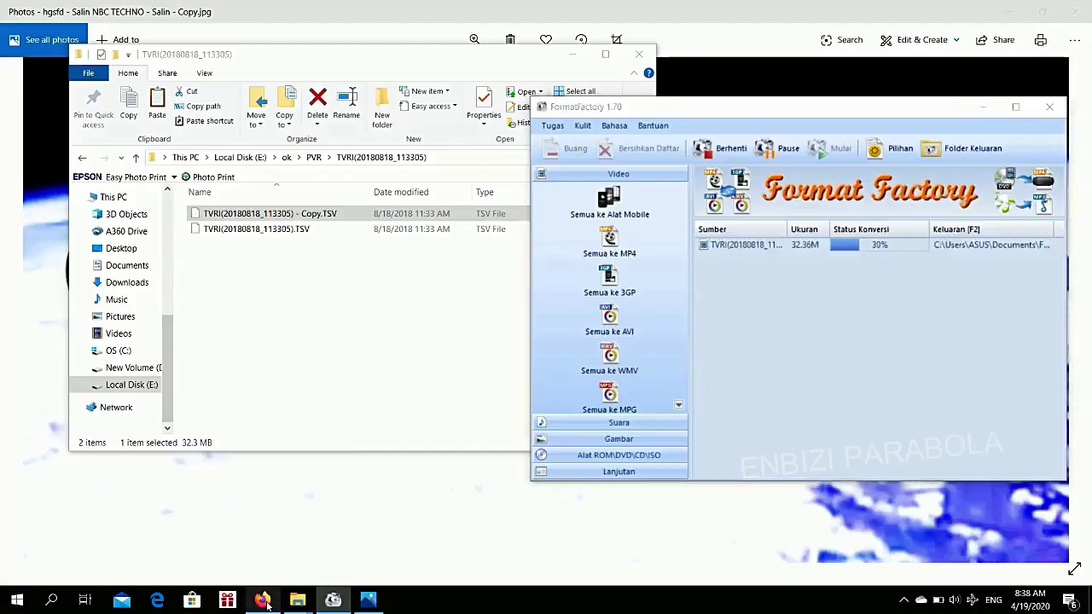
click(298, 458)
click(79, 32)
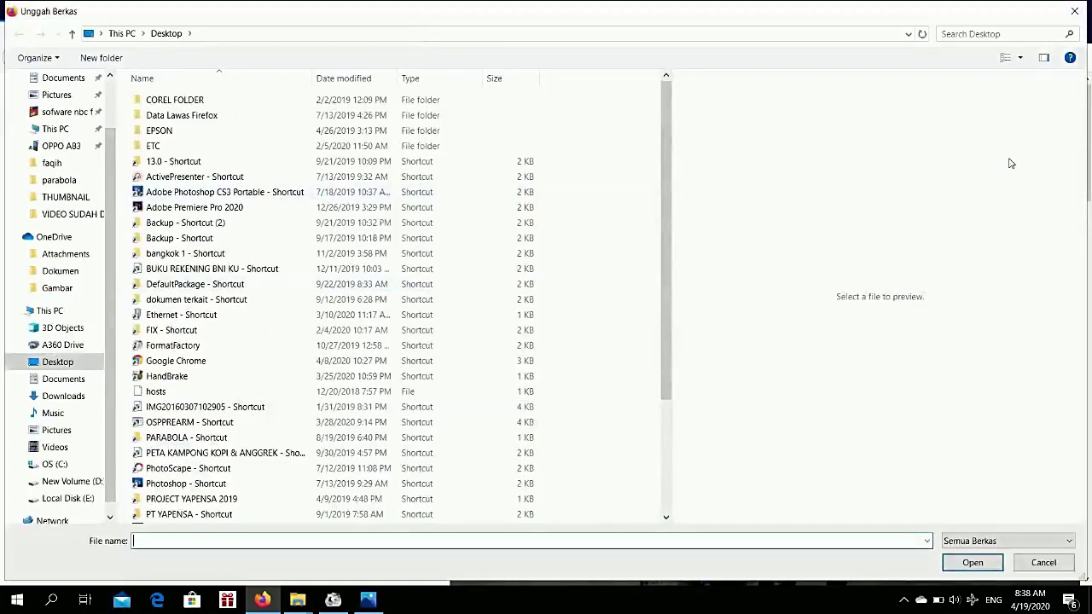
click(1075, 11)
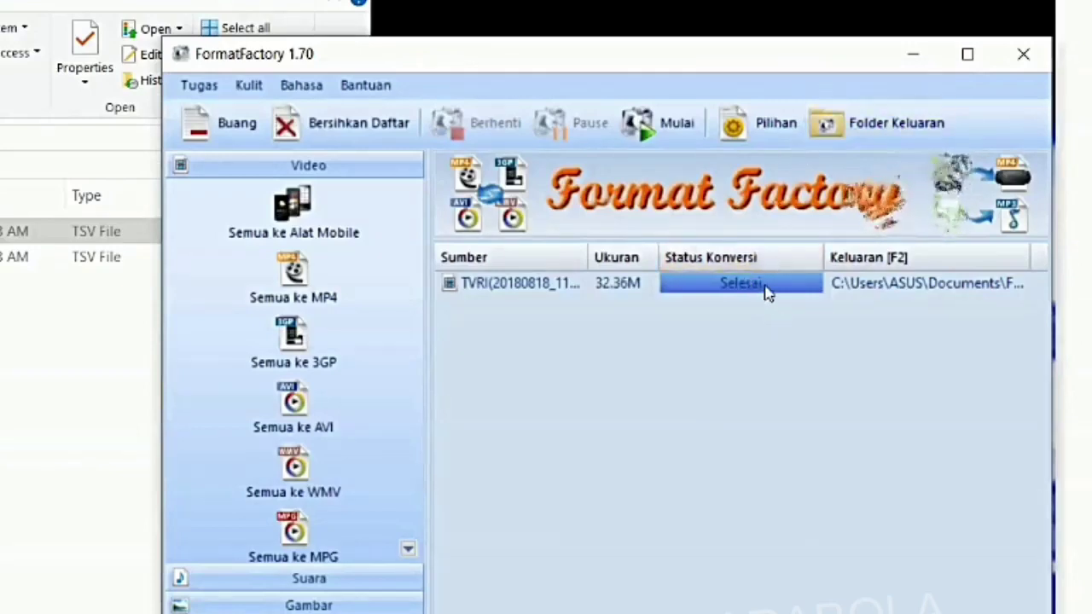
- Open the FormatFactory output folder, play the converted TVRI recording to check it, and close the player
click(872, 126)
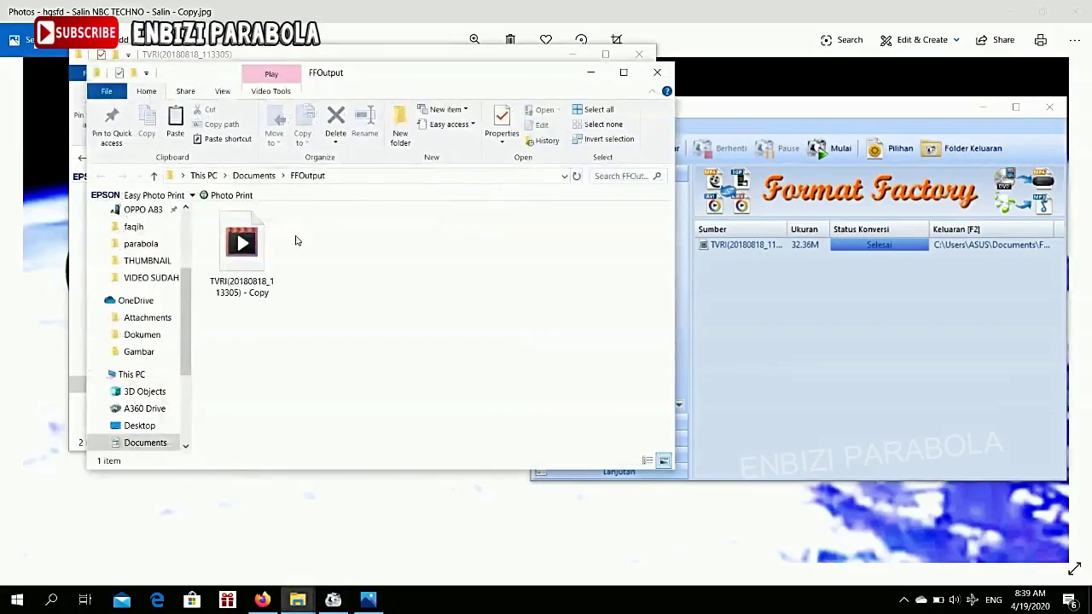
double_click(248, 263)
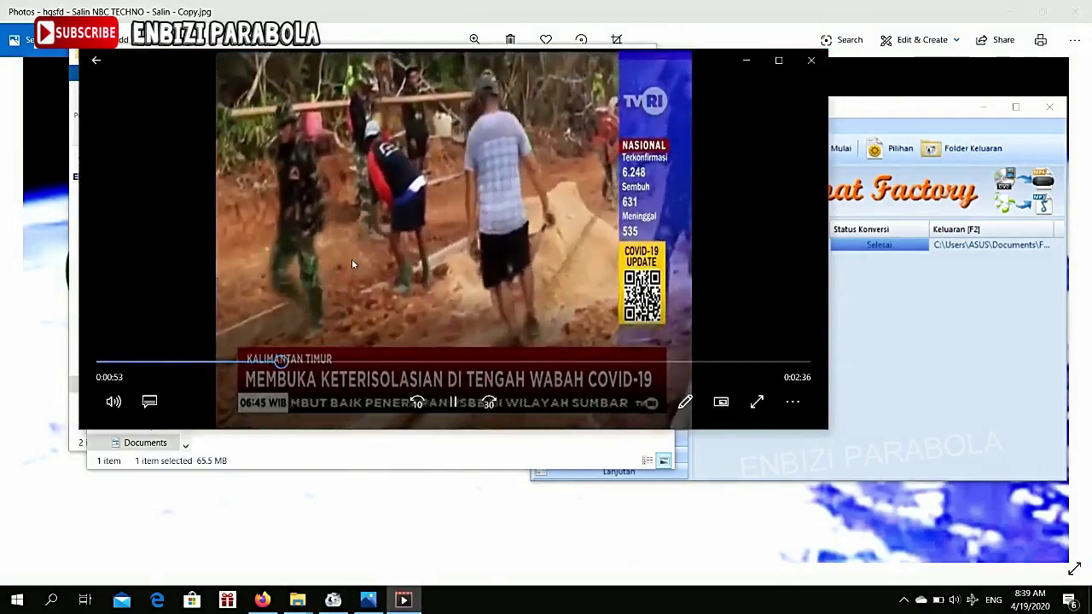
click(812, 60)
- Move the converted MP4 from FFOutput into the TVRI(20180818_113305) recording folder and close FormatFactory
right_click(239, 256)
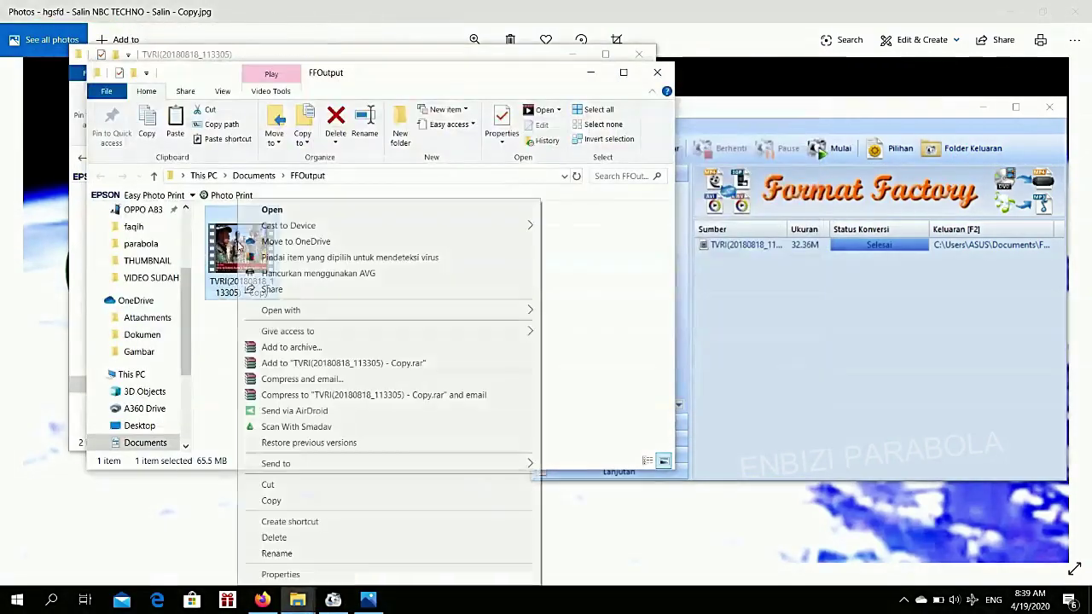
click(269, 485)
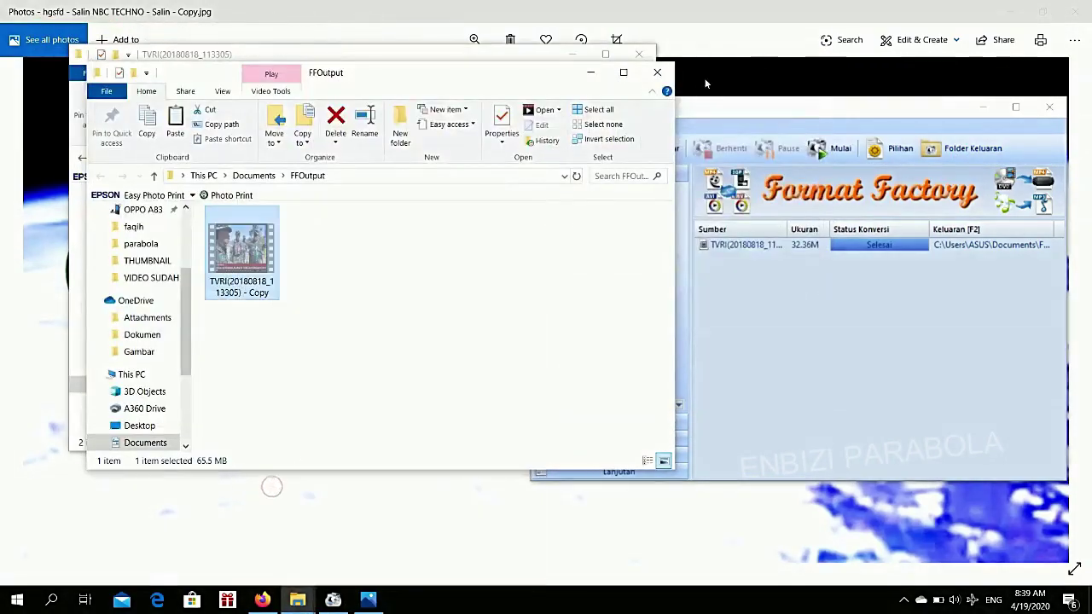
click(657, 71)
click(440, 254)
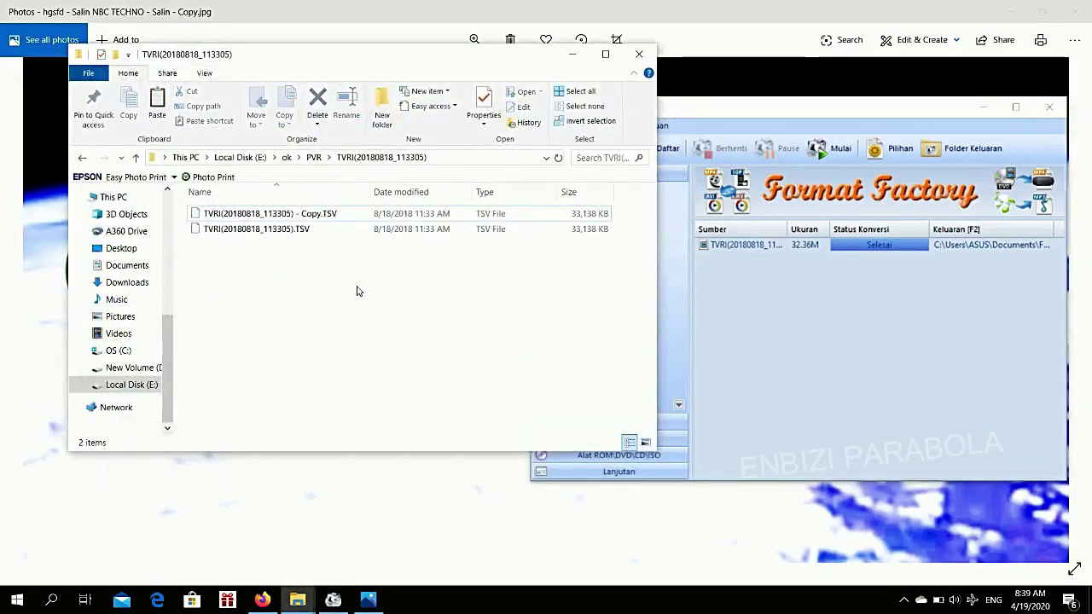
key(ctrl+v)
click(1055, 106)
click(1054, 107)
click(369, 333)
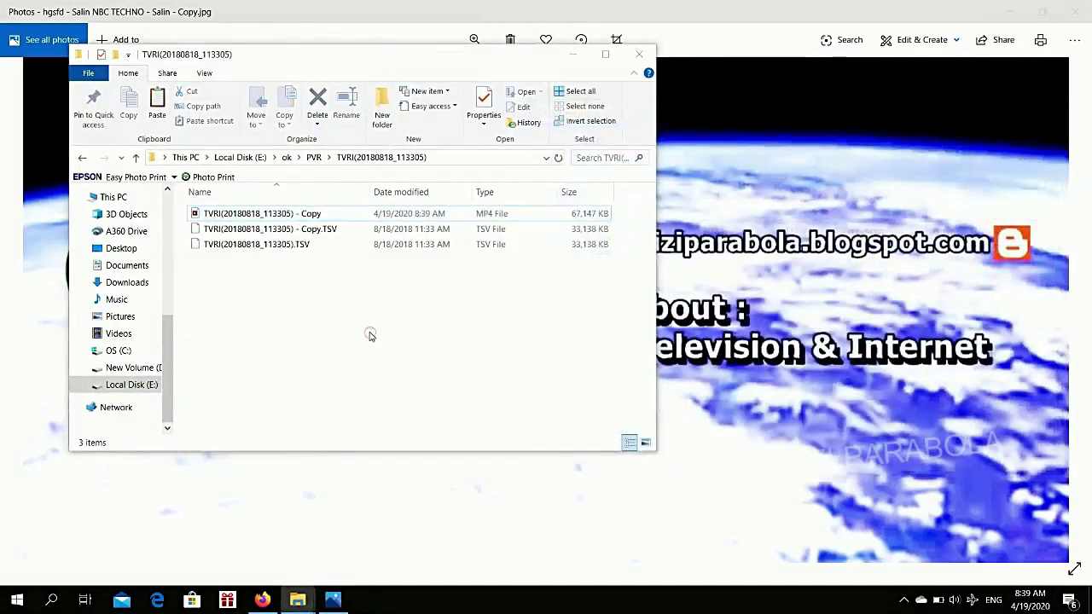
- Compare the file size of the converted MP4 copy with that of the original TSV recording
click(282, 214)
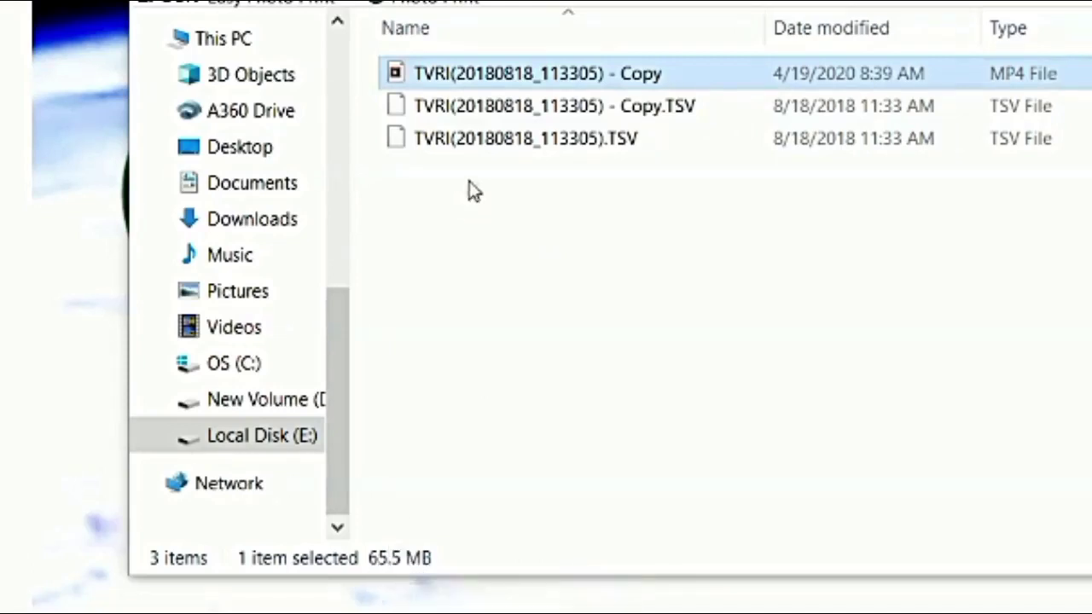
click(473, 146)
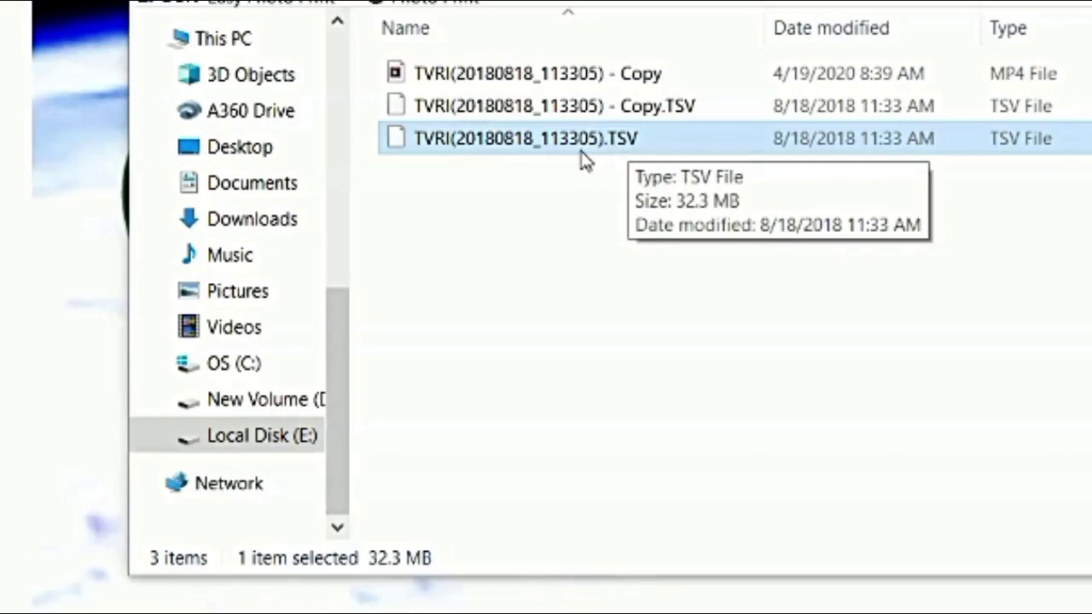
click(512, 73)
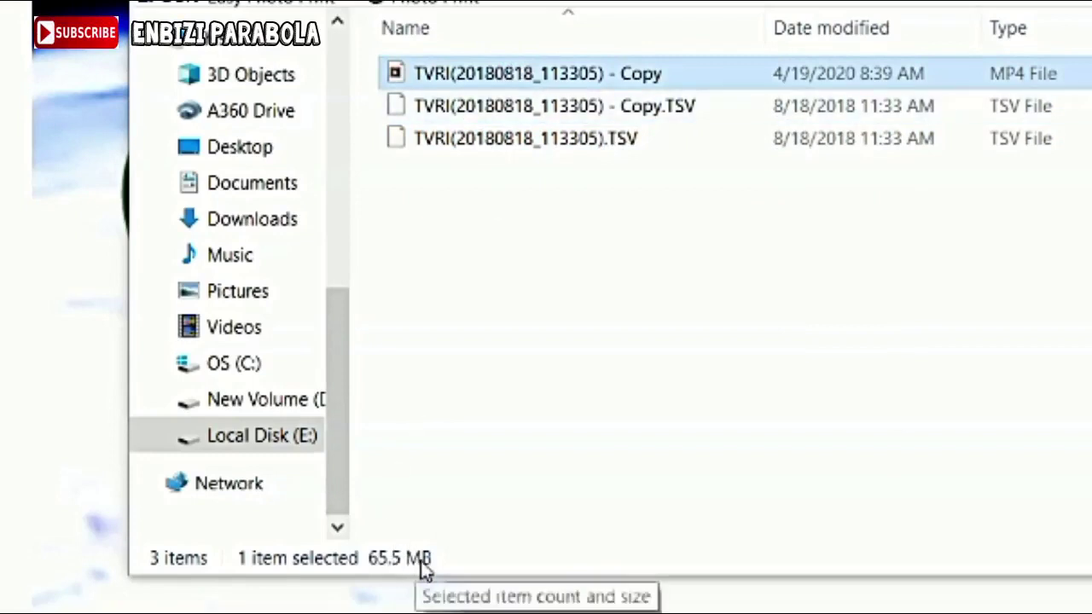
click(470, 345)
click(525, 77)
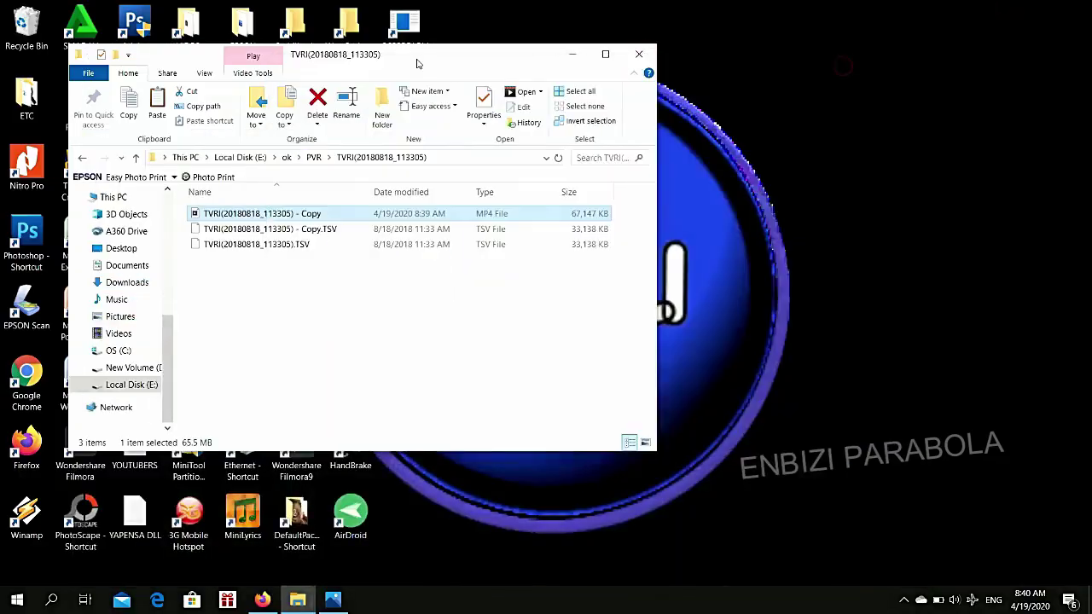
- Switch to HandBrake and reduce its window so the recording folder can be used alongside it
drag(418, 60, 772, 117)
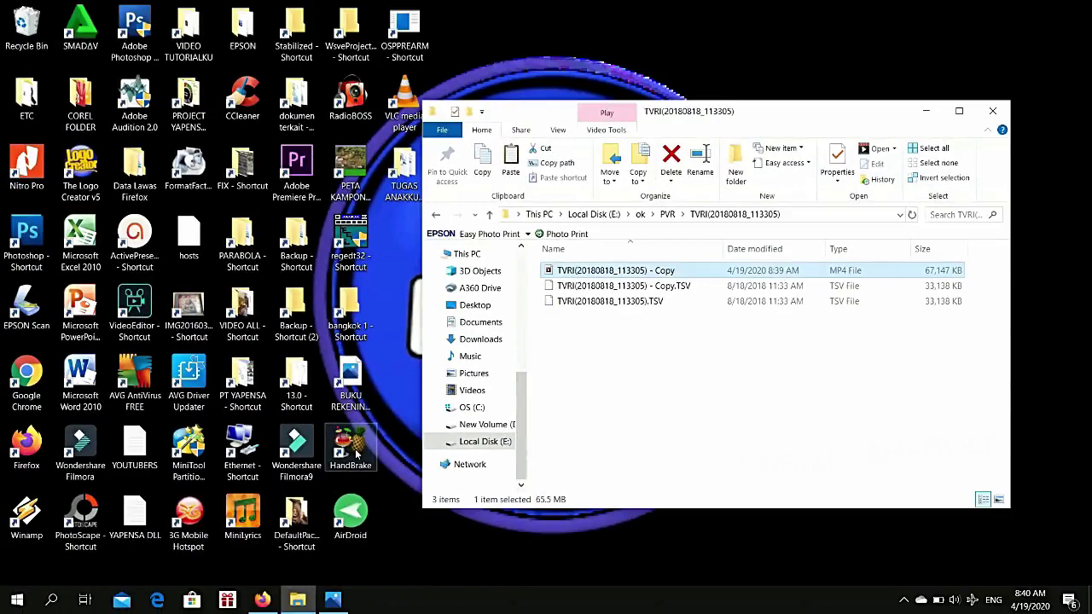
double_click(356, 455)
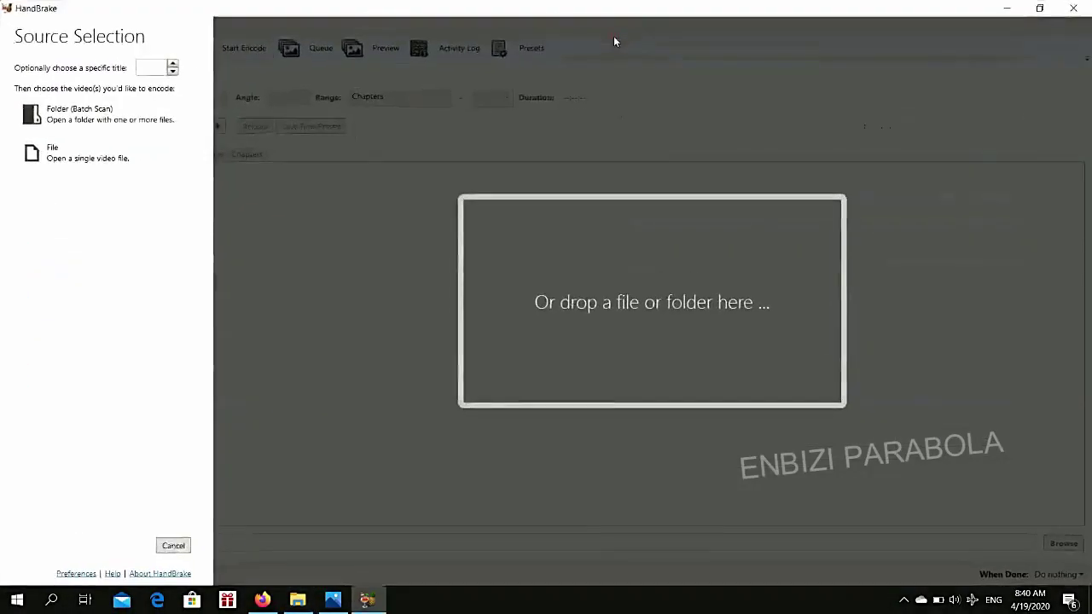
double_click(643, 12)
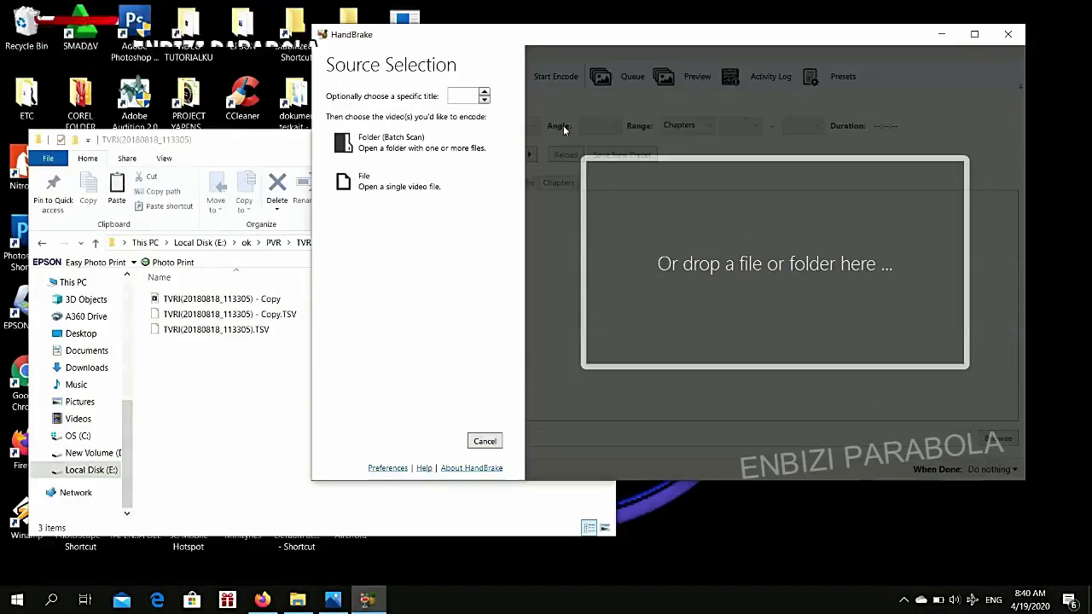
- Load the TVRI(20180818_113305) - Copy MP4 file from the recording folder as the encoding source
click(157, 385)
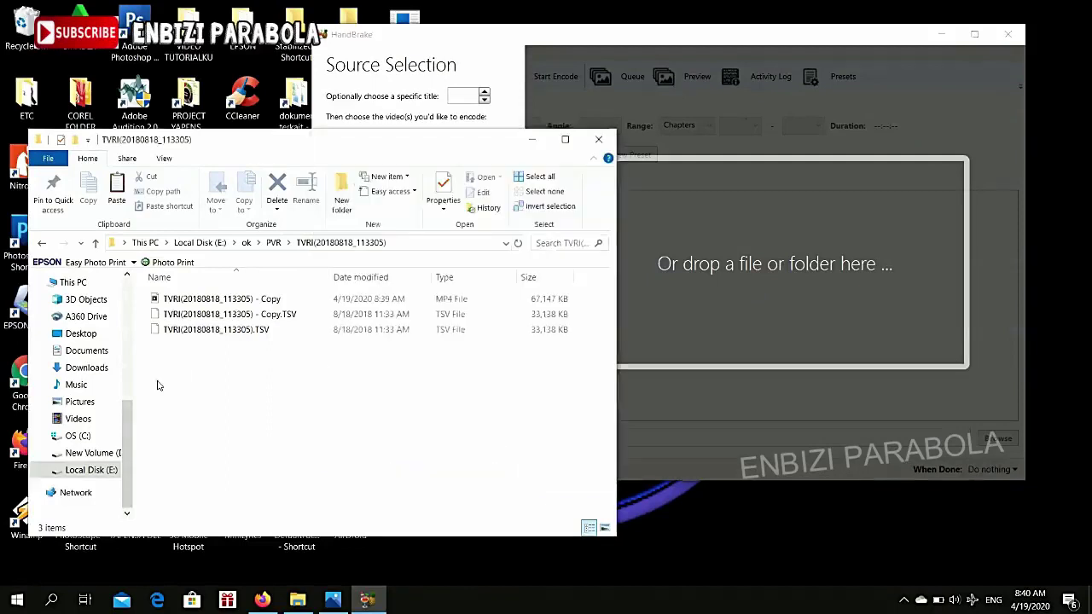
click(170, 303)
drag(171, 303, 719, 265)
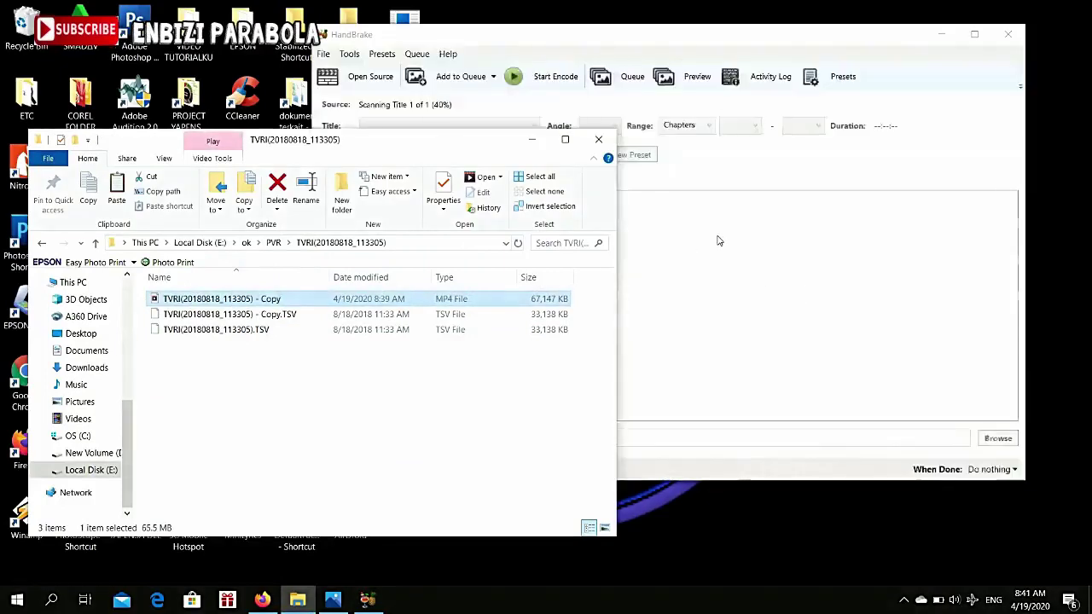
click(719, 35)
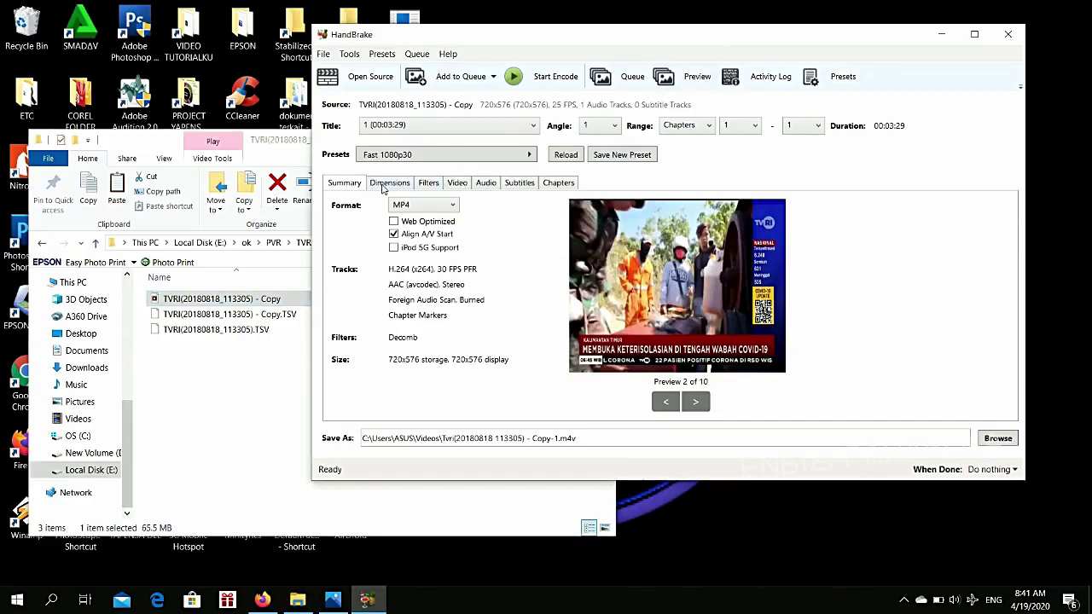
- Review the source's summary, dimension and filter settings under the Fast 1080p30 preset without changing them
click(385, 185)
click(428, 183)
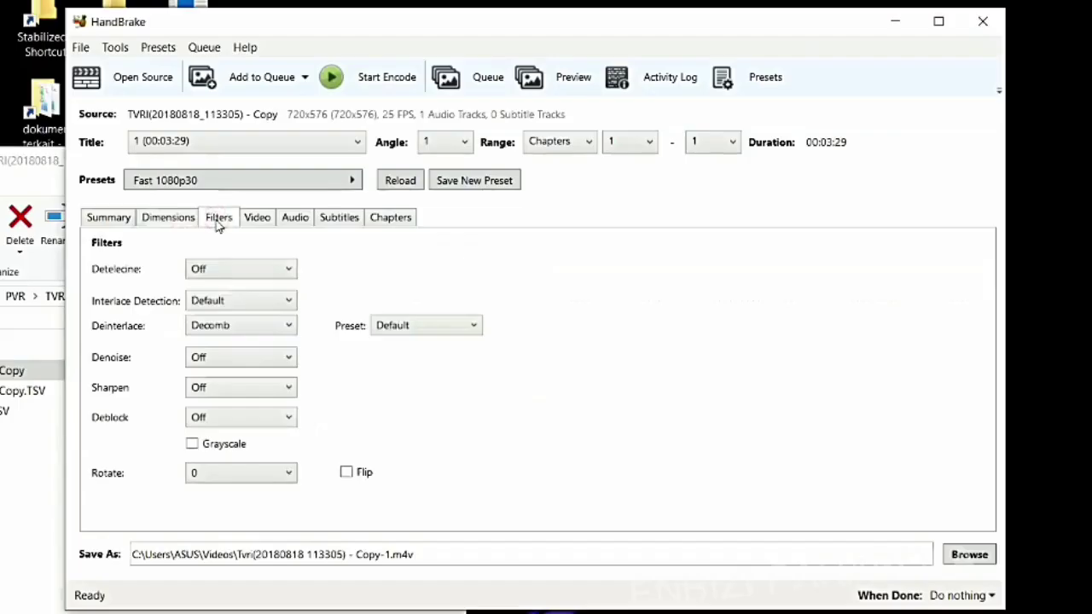
click(109, 219)
click(163, 218)
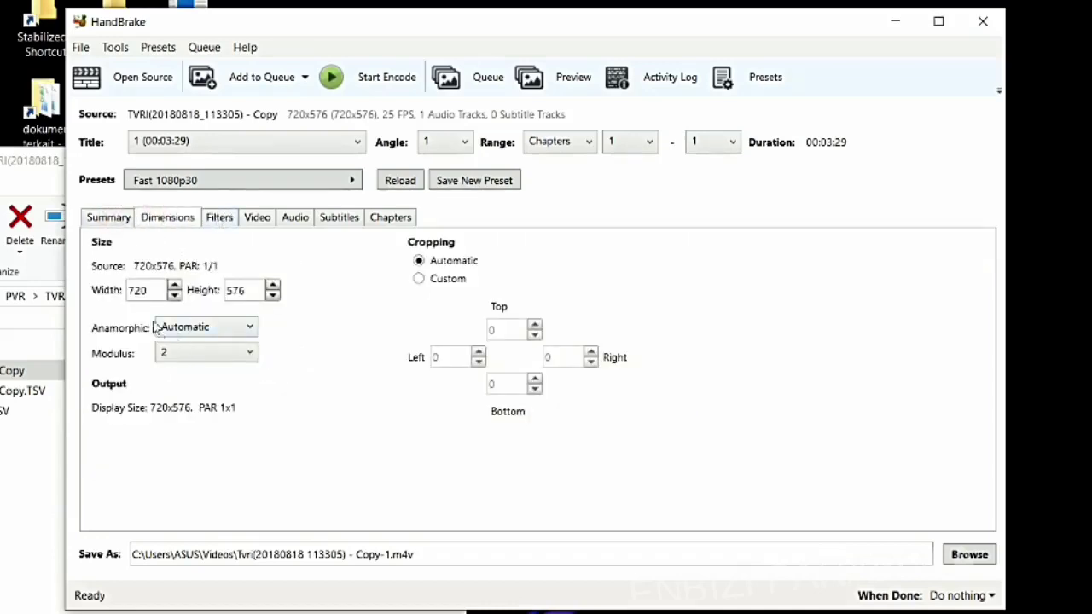
click(153, 292)
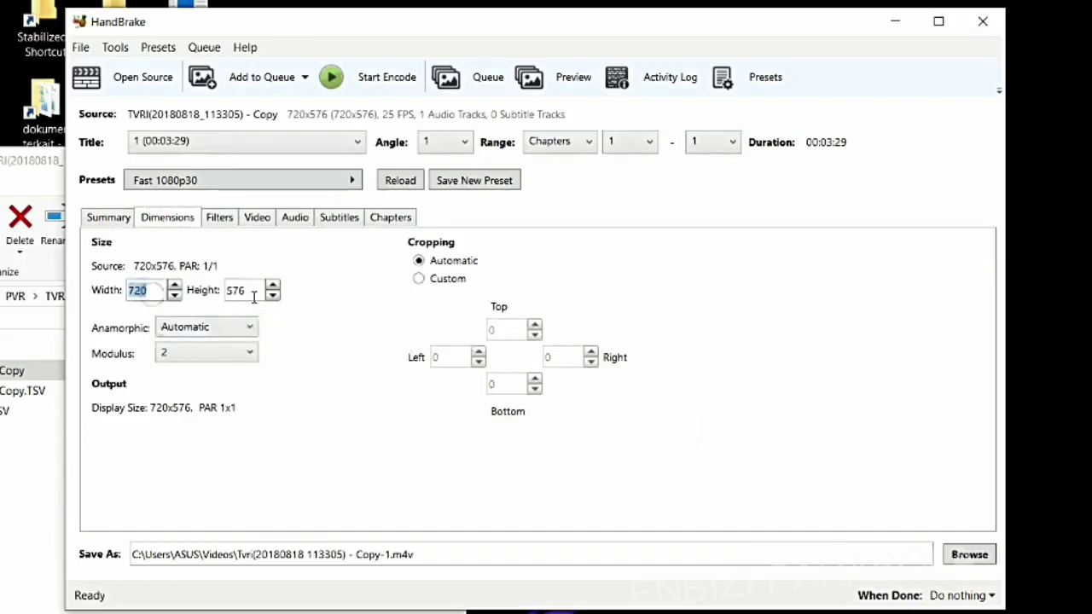
click(109, 218)
click(167, 218)
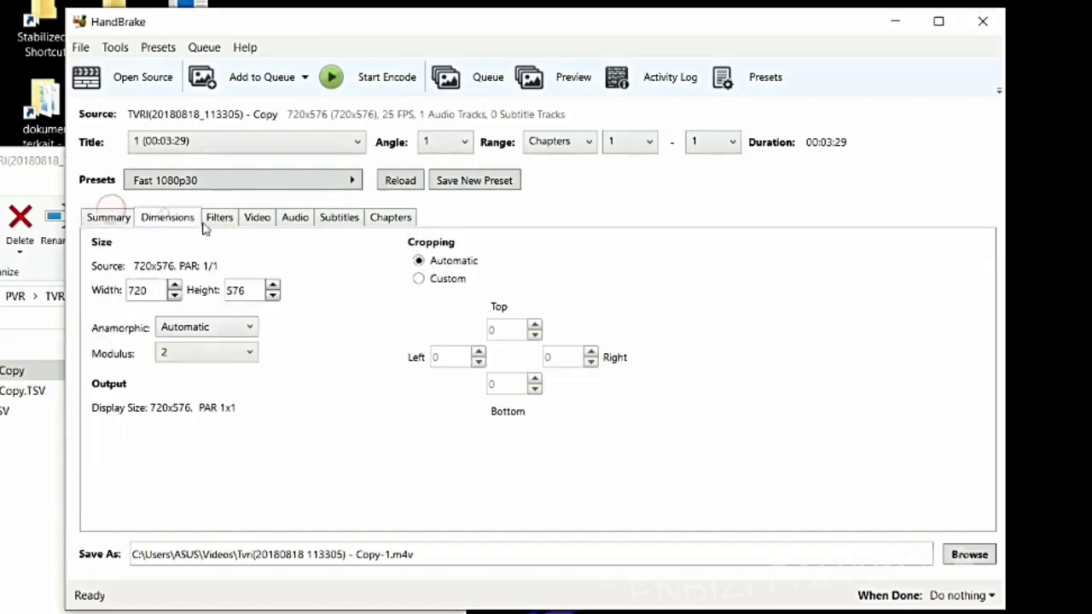
- Set the output video's framerate to 25 FPS
click(257, 219)
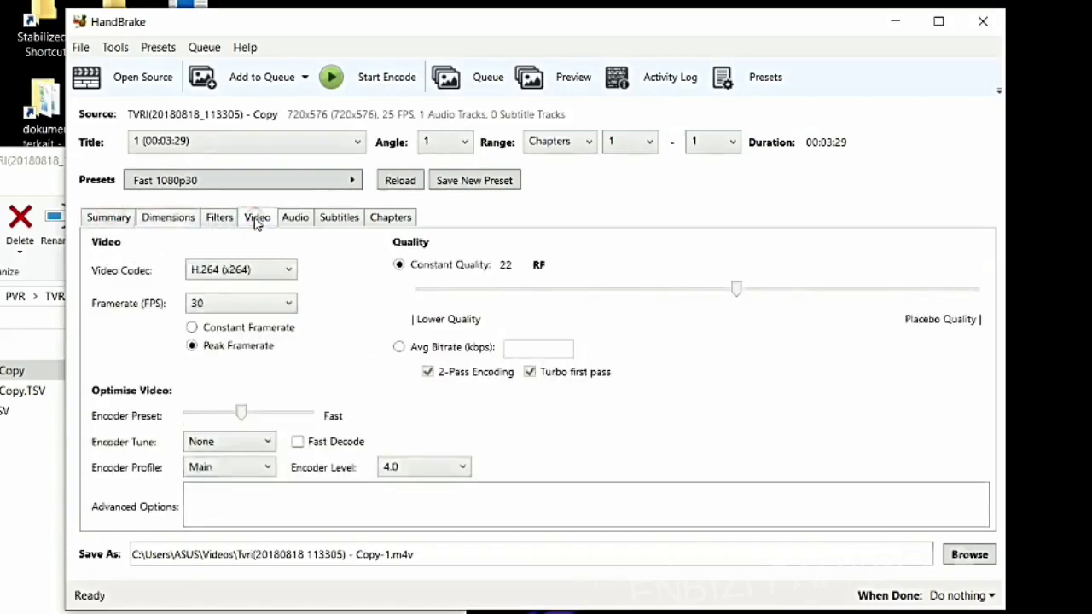
click(291, 305)
drag(292, 431, 295, 365)
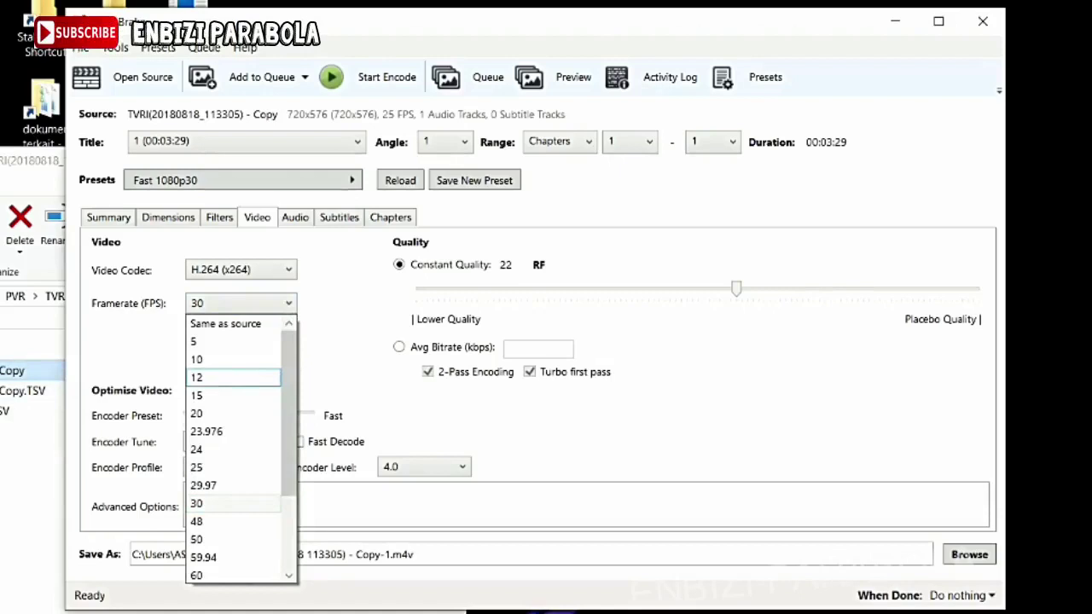
click(196, 469)
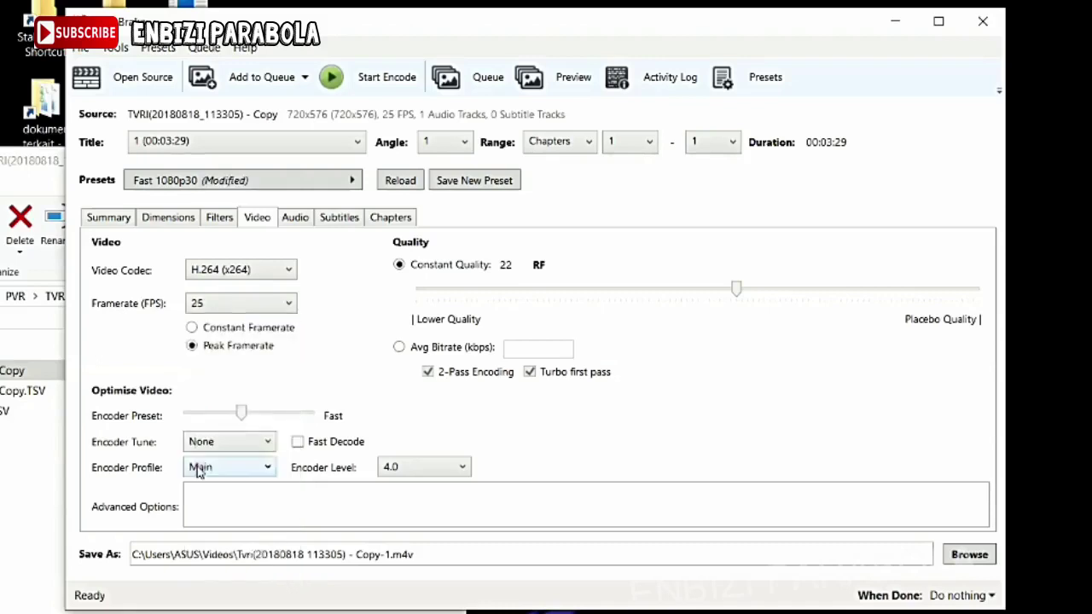
- Return the output video's framerate to 30 FPS
click(290, 305)
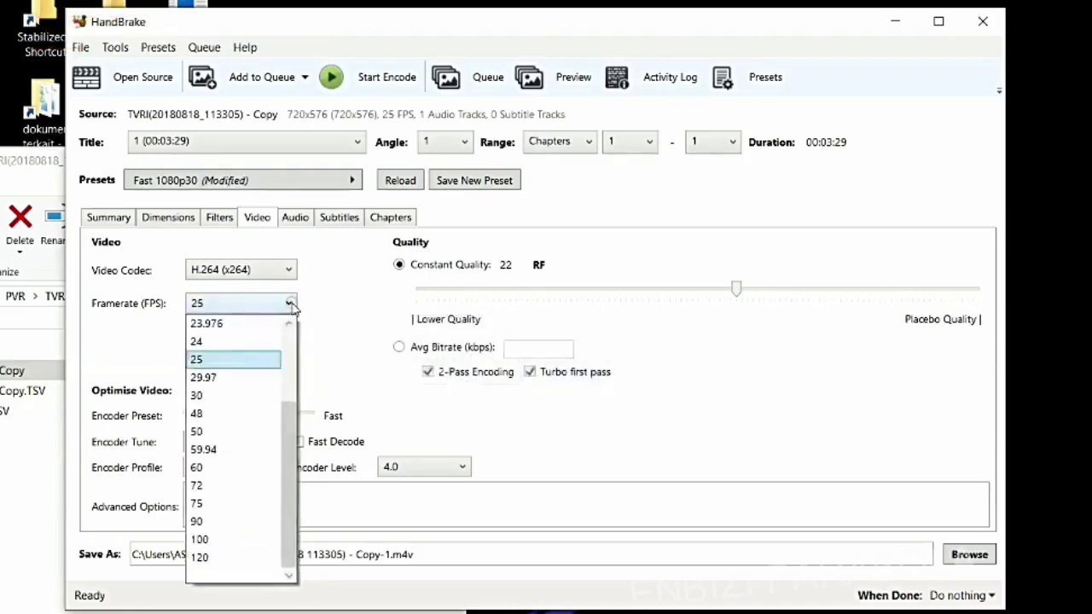
click(232, 396)
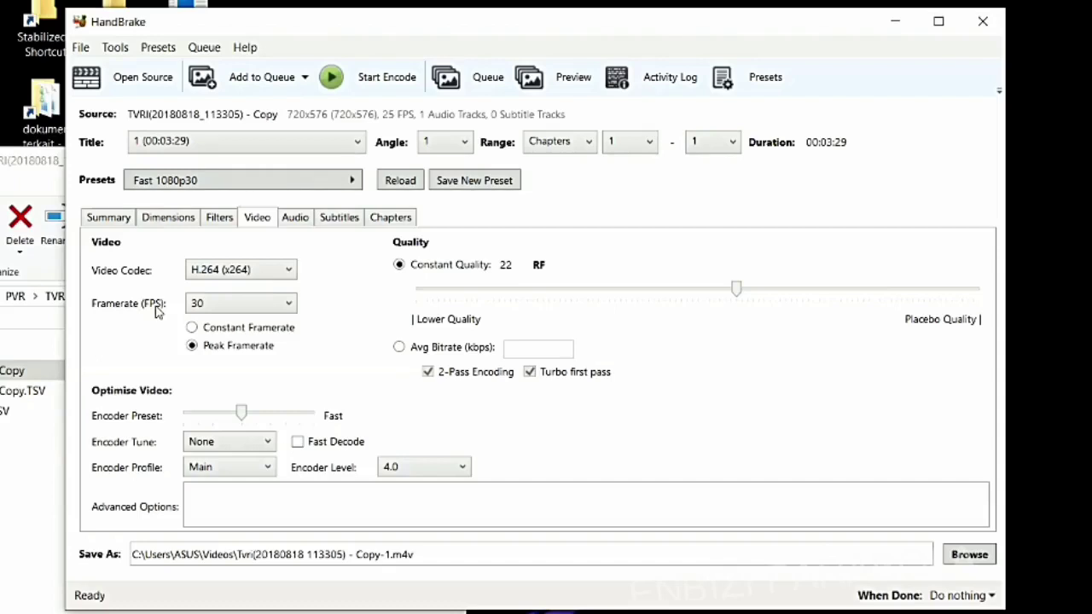
click(219, 305)
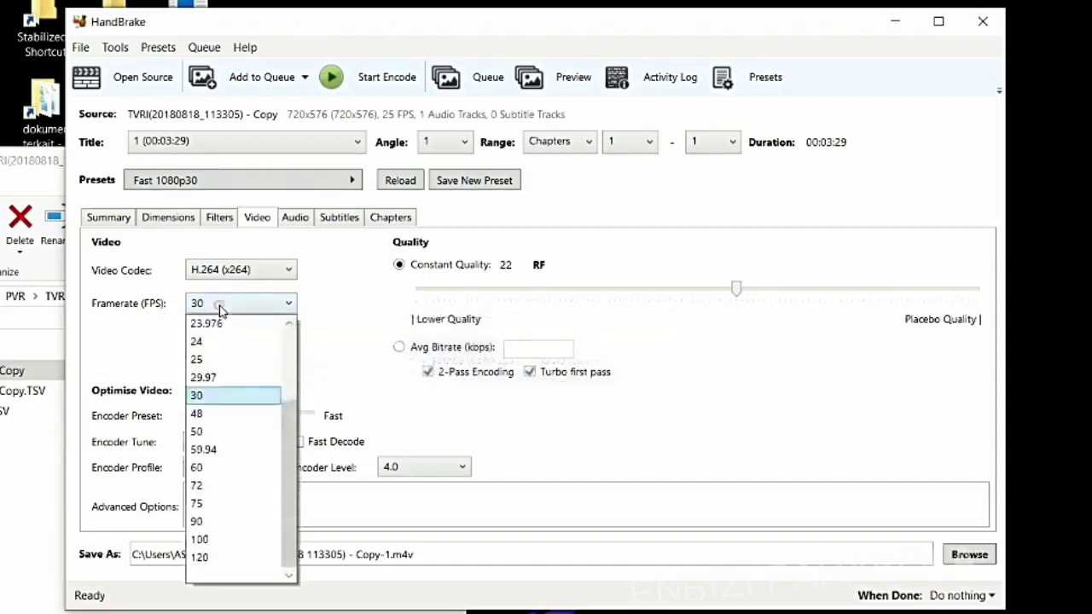
click(203, 396)
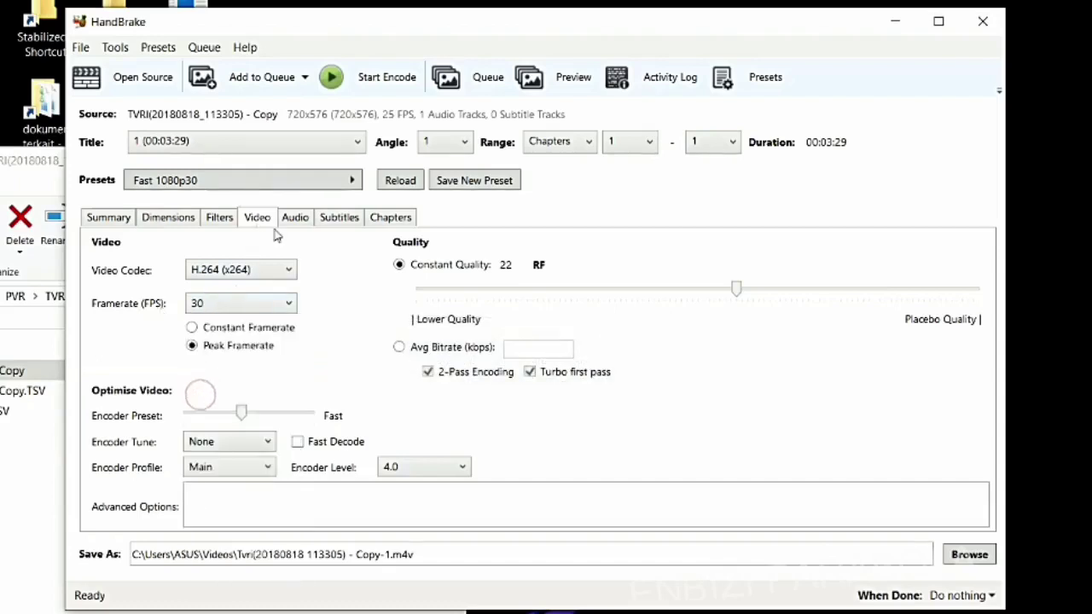
- Select 25 FPS as the framerate for the H.264 output video
click(214, 312)
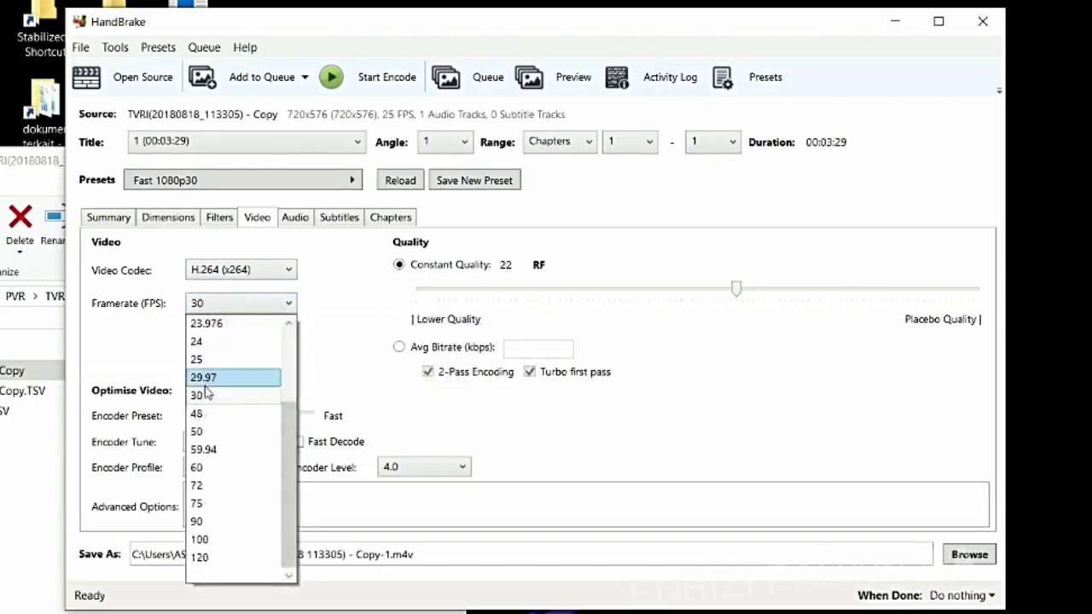
click(193, 360)
scroll(229, 309, down, 2)
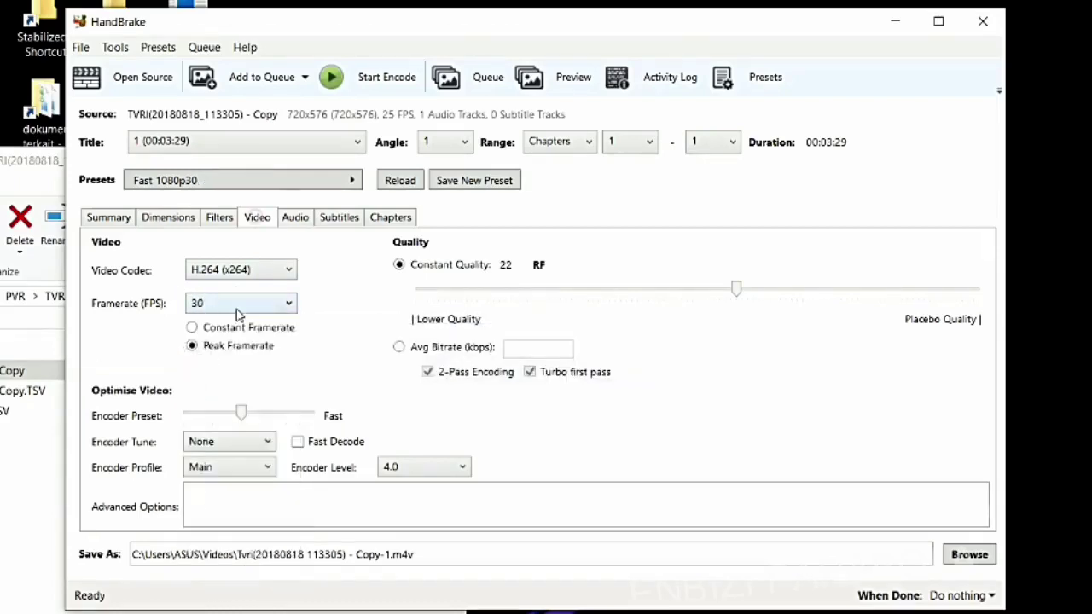
click(237, 313)
click(235, 359)
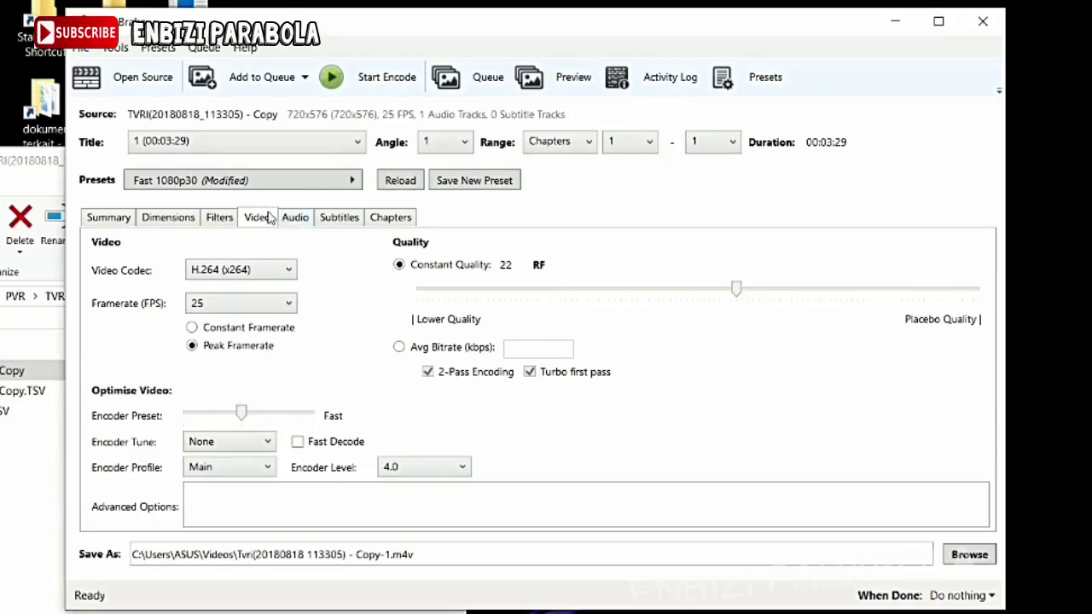
- Set the AAC audio track's bitrate to 128 and start the encode
click(293, 219)
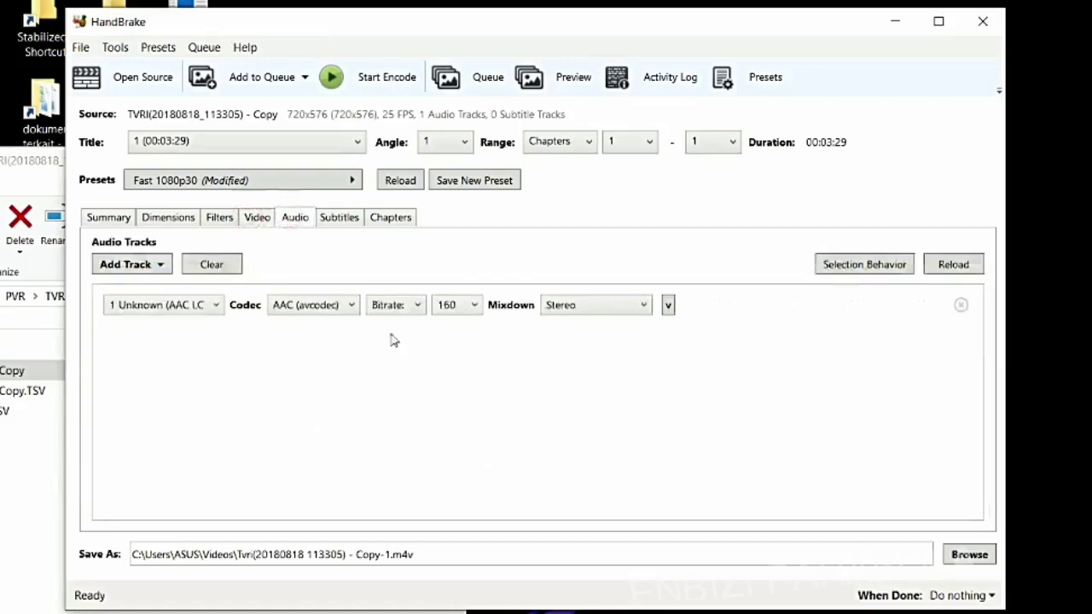
click(445, 305)
click(451, 401)
click(358, 78)
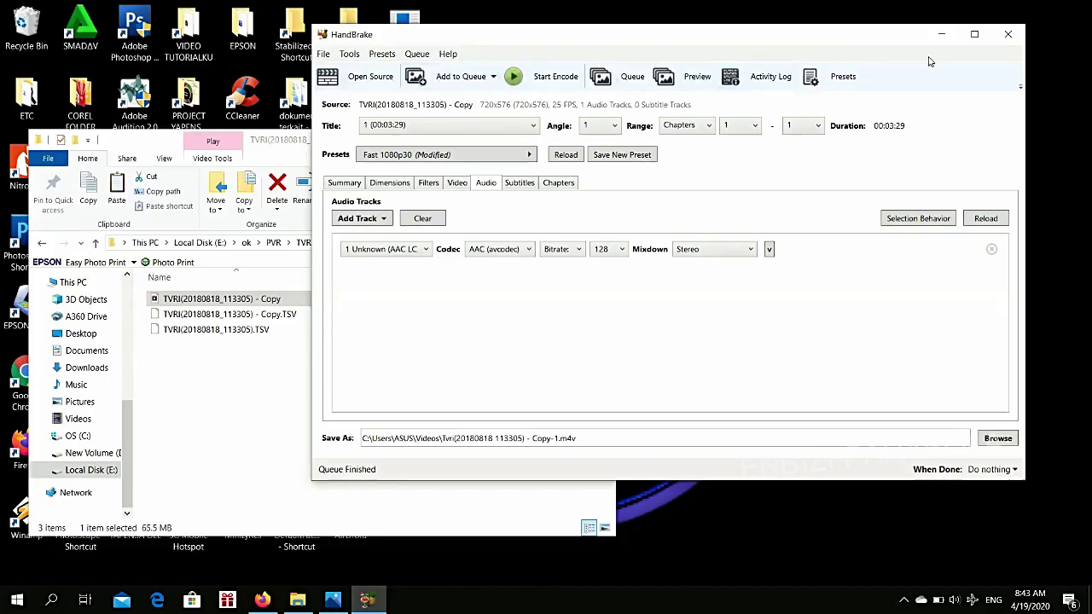
- Close HandBrake and open the Videos folder in a separate window beside the recording's folder
click(997, 43)
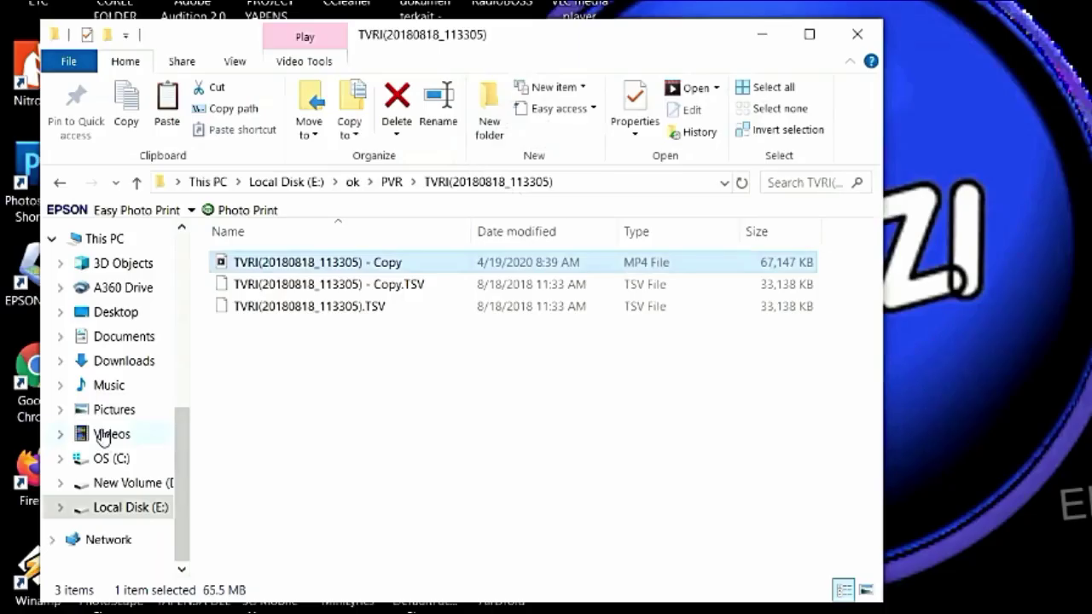
right_click(101, 436)
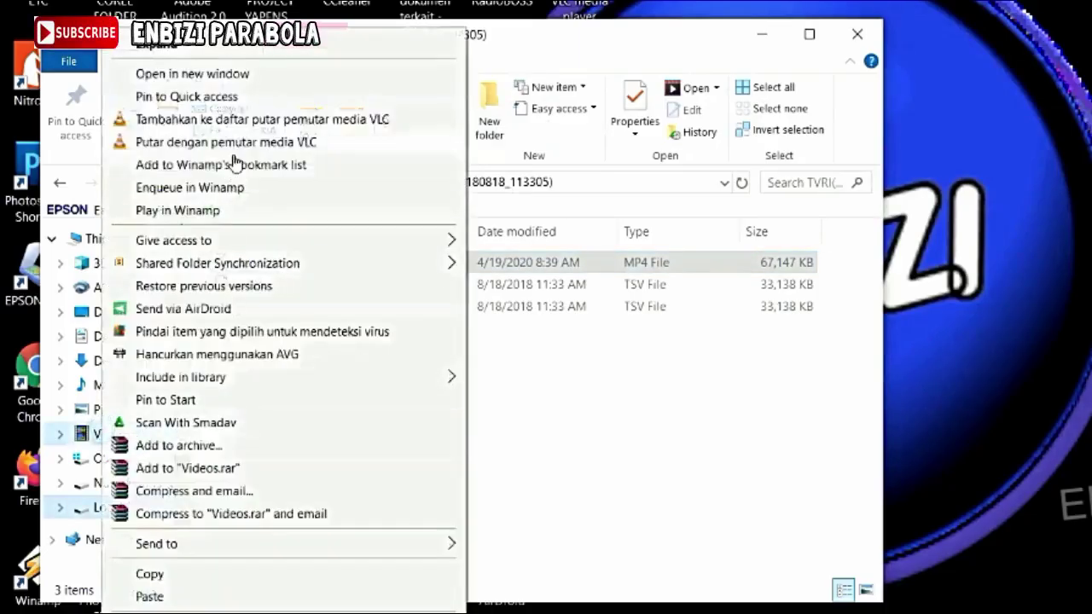
click(249, 75)
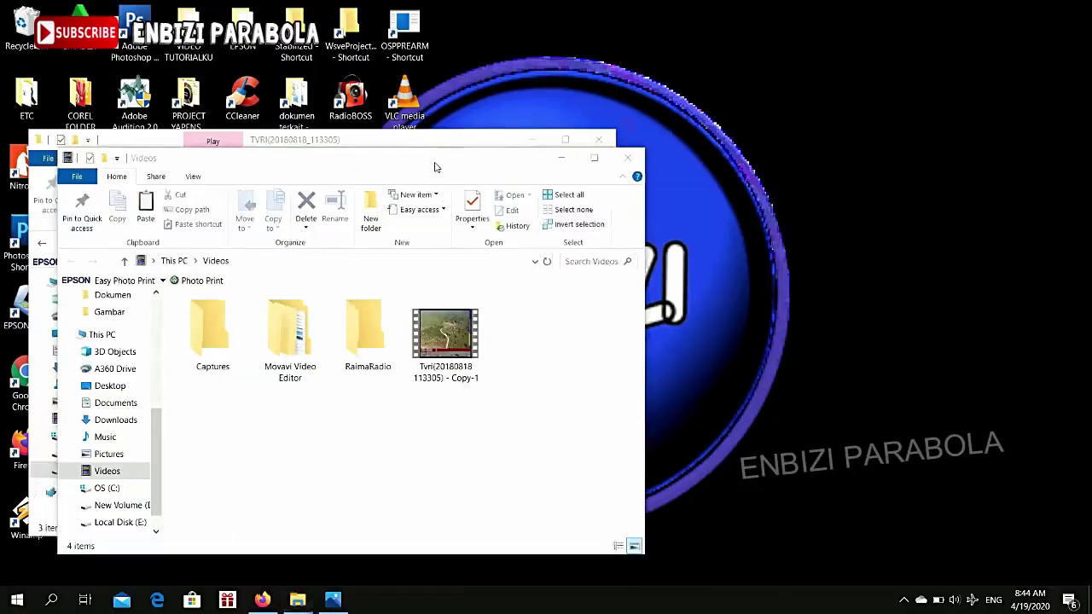
drag(433, 166, 829, 57)
click(840, 232)
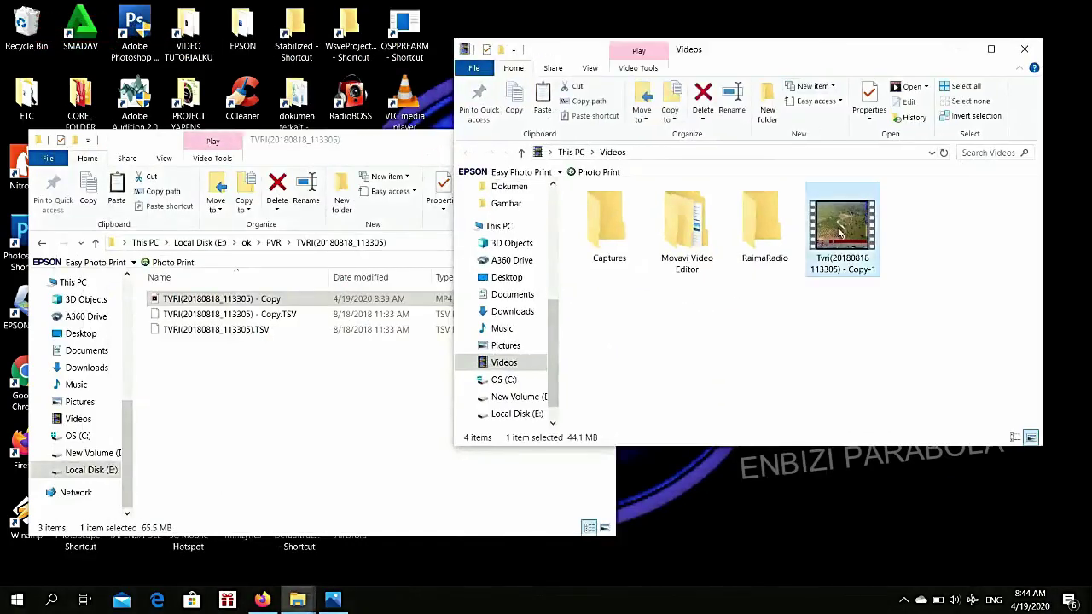
right_click(840, 232)
click(832, 480)
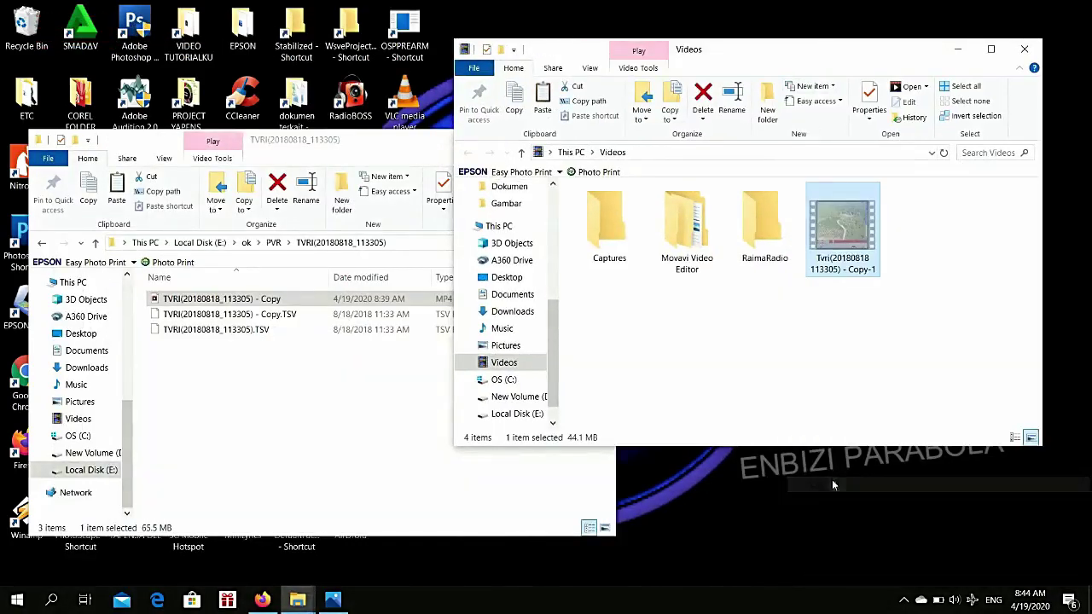
click(240, 422)
key(ctrl+v)
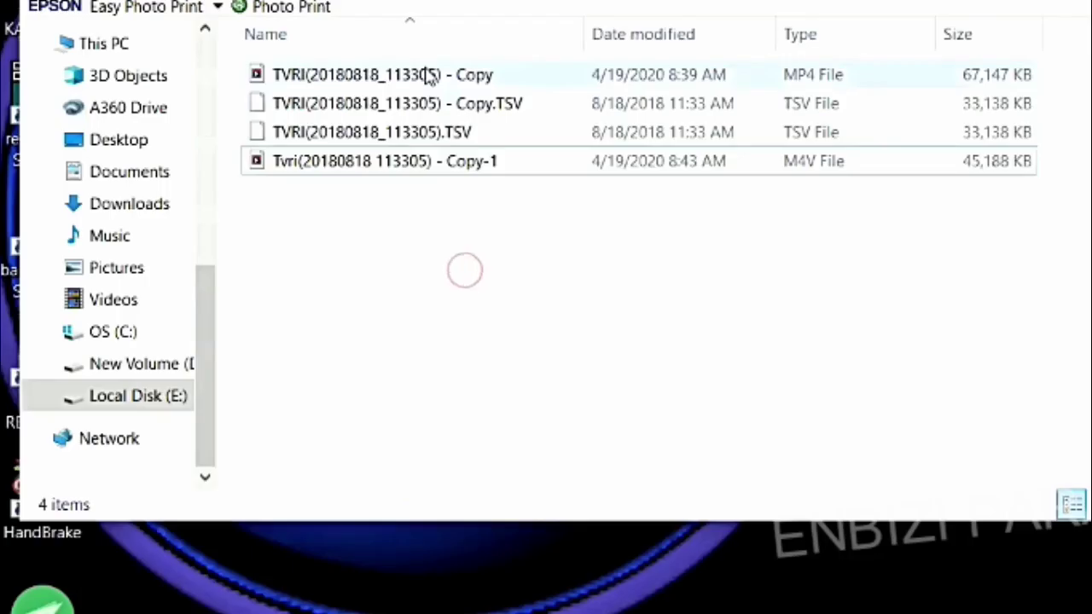
- Compare the file sizes of the MP4 copy and the re-encoded Copy-1 M4V file
click(557, 221)
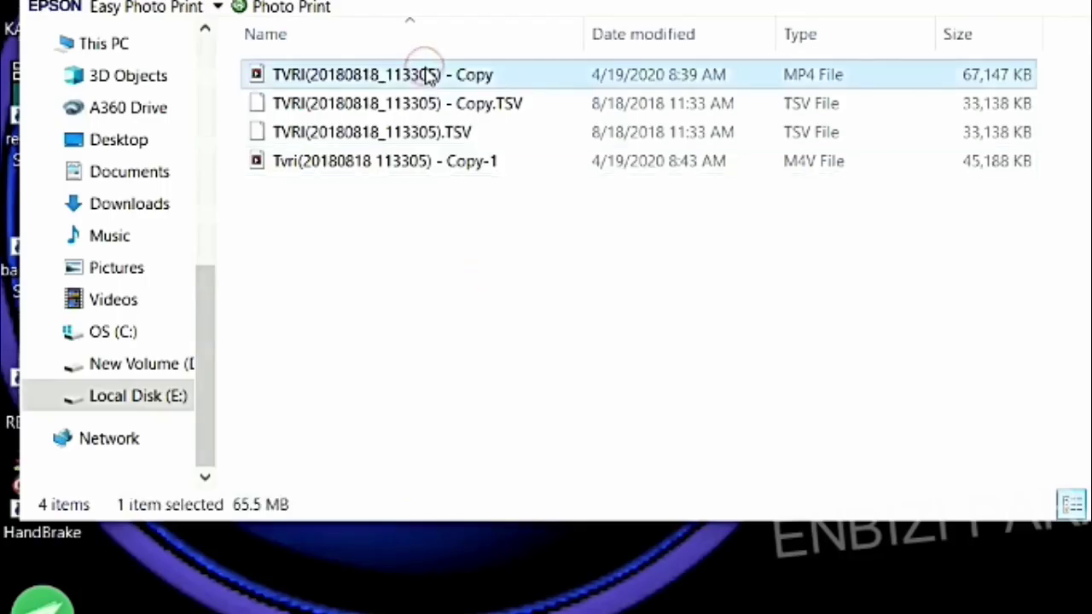
click(424, 167)
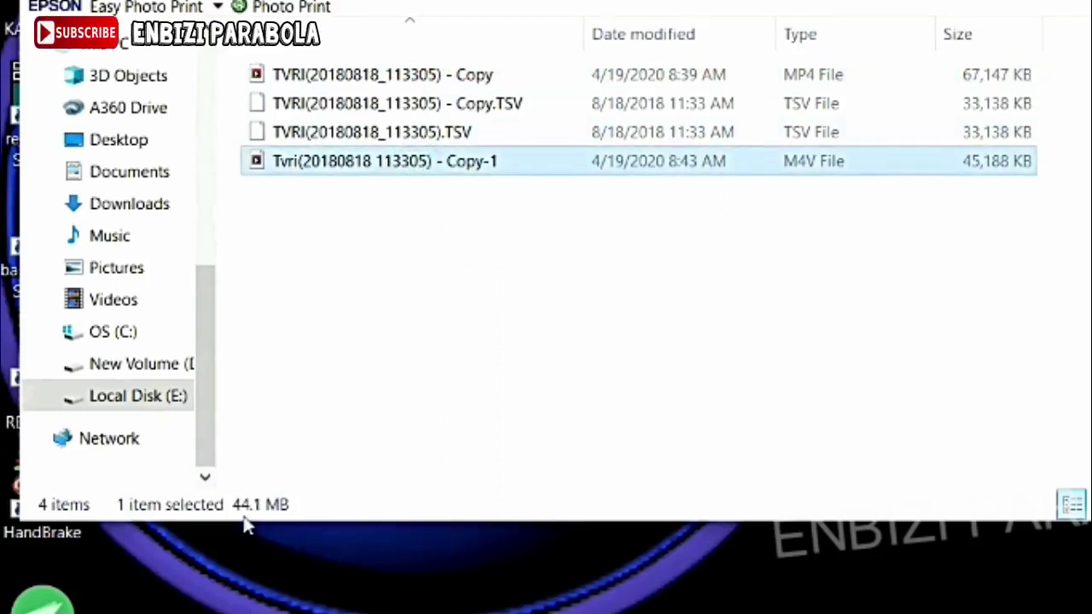
click(347, 331)
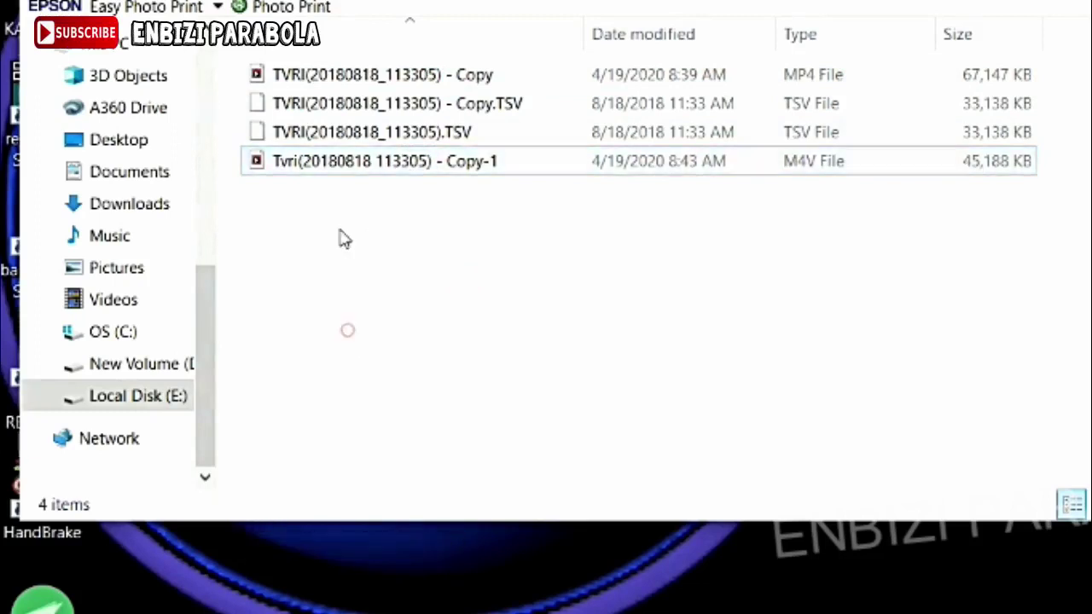
click(333, 162)
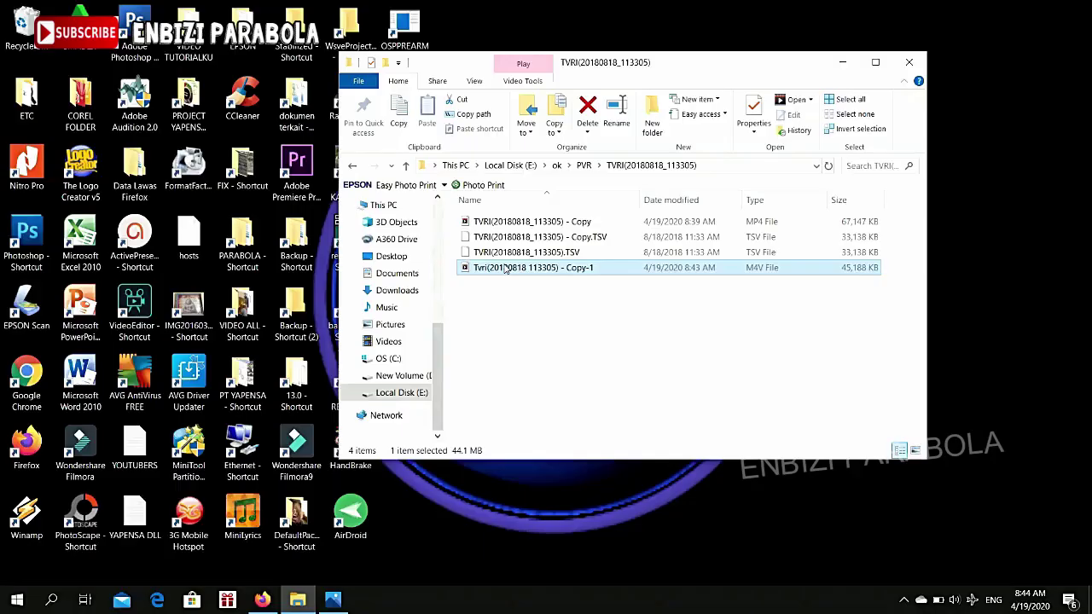
key(Delete)
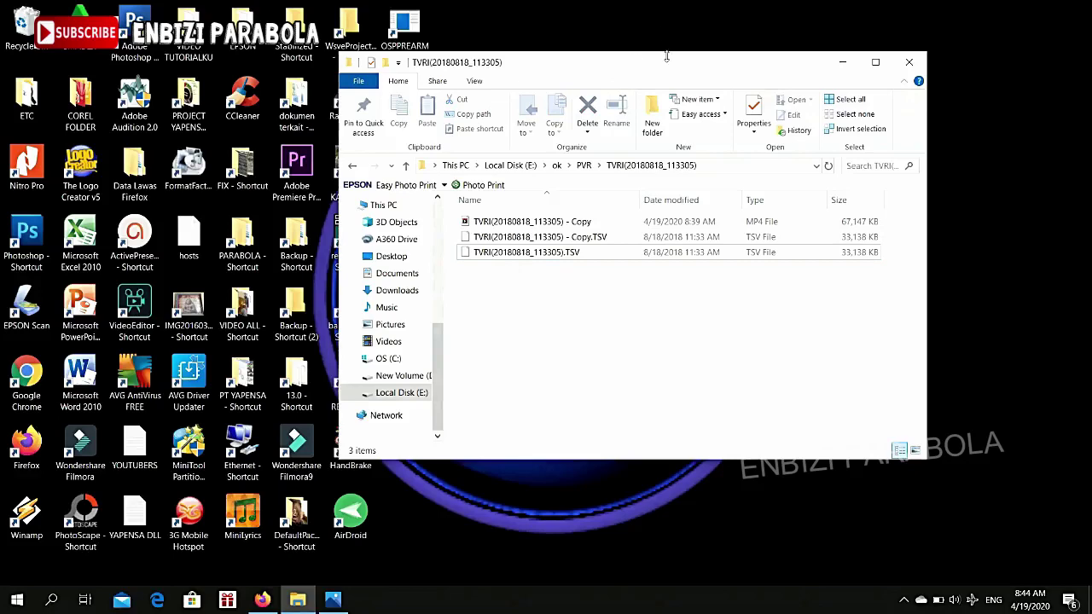
drag(674, 61, 281, 282)
drag(341, 56, 661, 137)
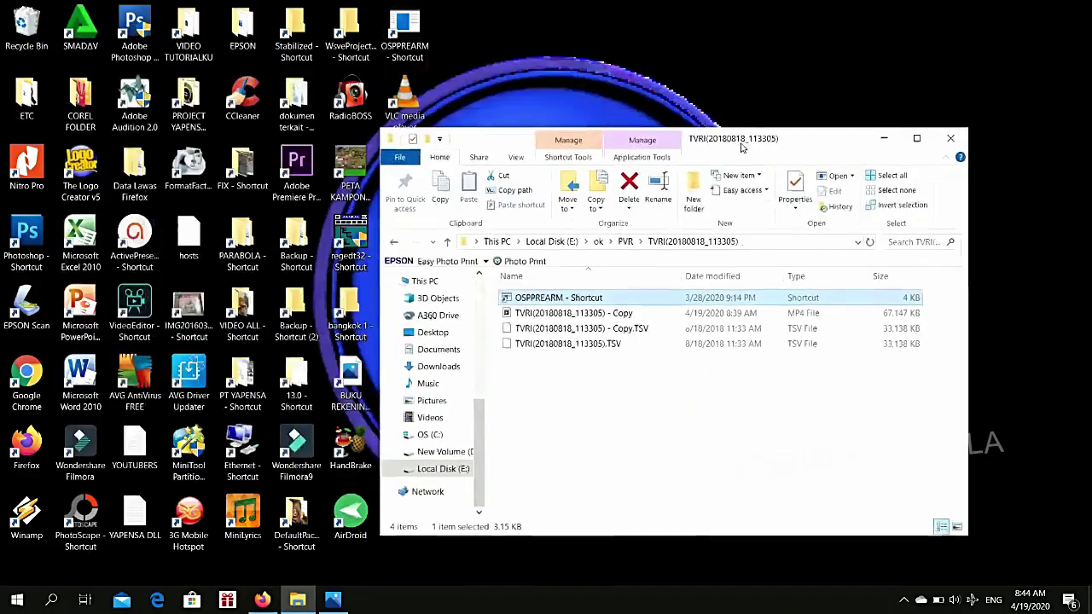
- Reopen HandBrake and load the TVRI(20180818_113305) - Copy MP4 file as its source
click(356, 457)
click(396, 559)
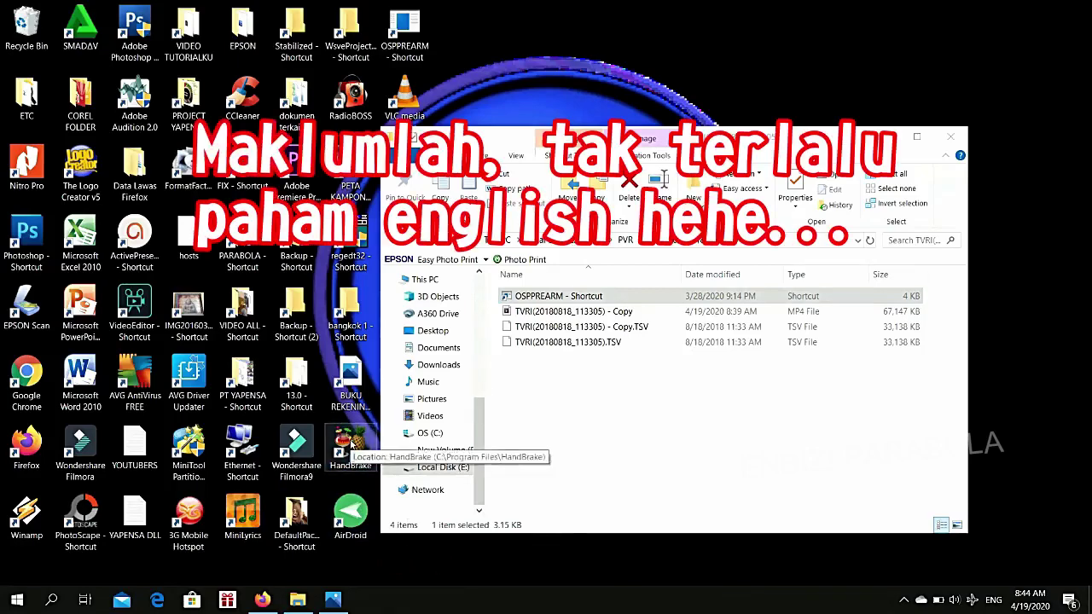
drag(810, 136, 514, 58)
click(289, 295)
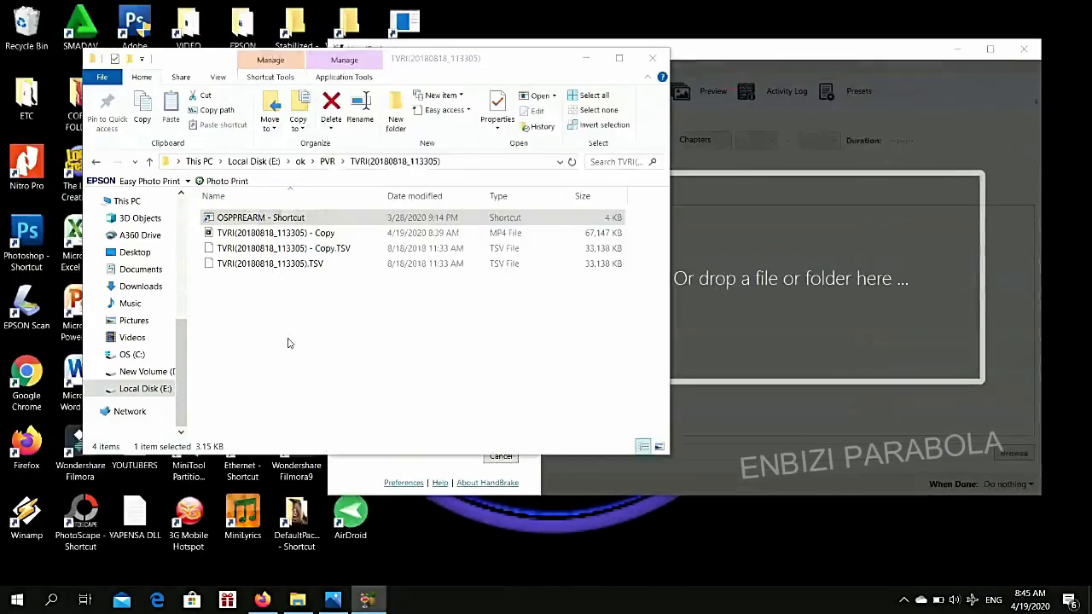
click(267, 233)
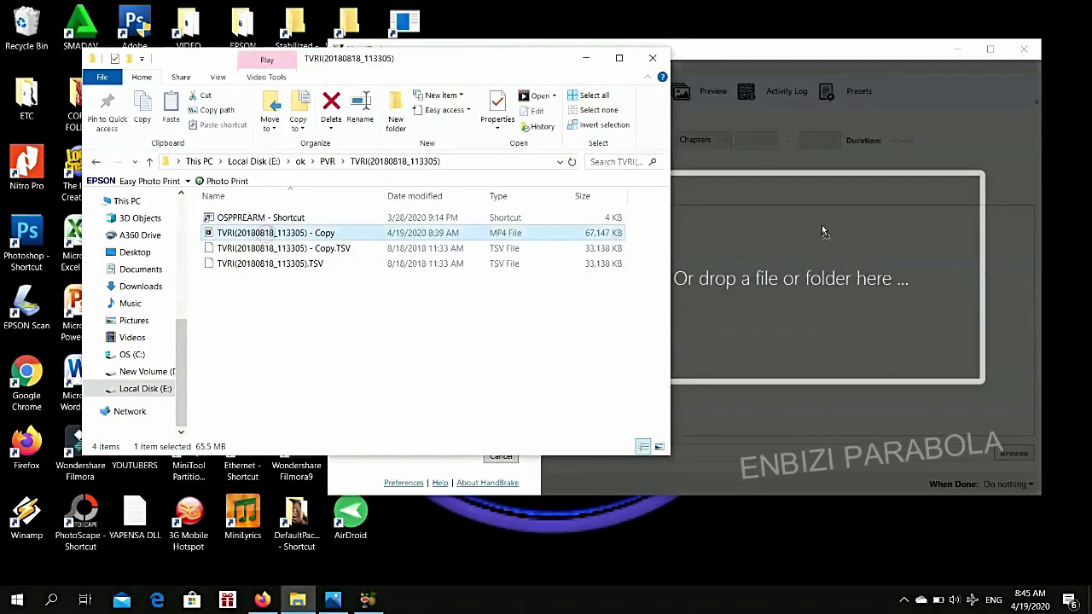
drag(267, 233, 793, 282)
click(806, 42)
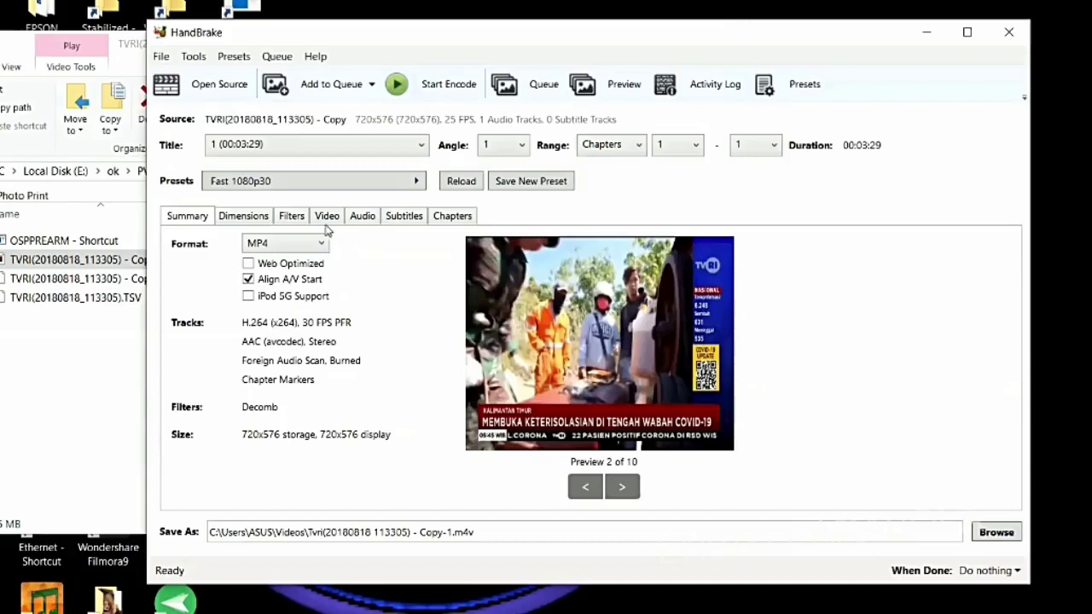
- Set the video's constant quality to RF 29 and the AAC audio track's bitrate to 128
click(326, 219)
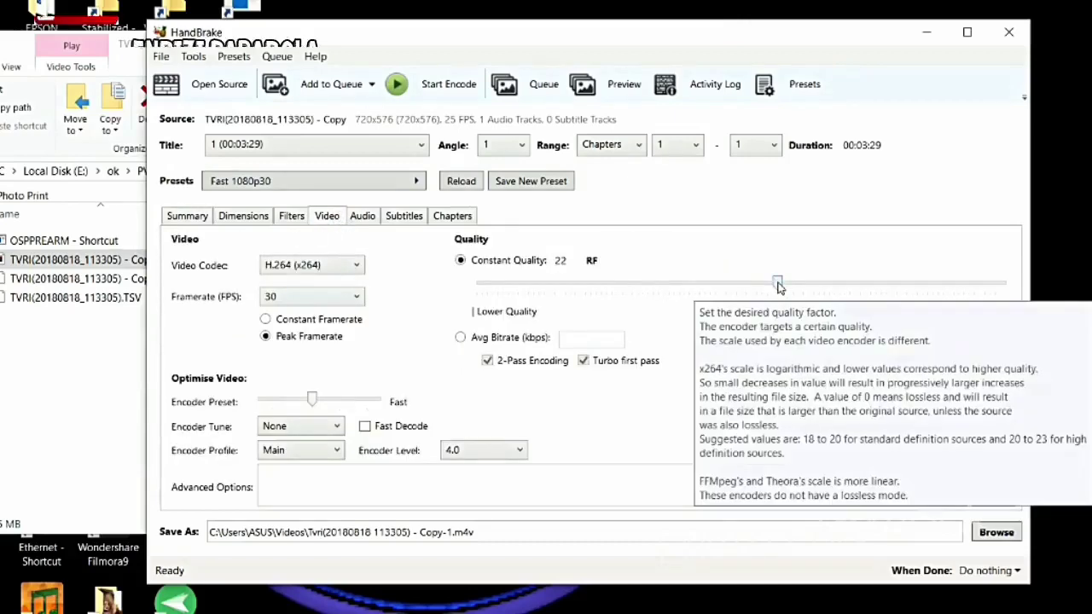
drag(778, 284, 639, 287)
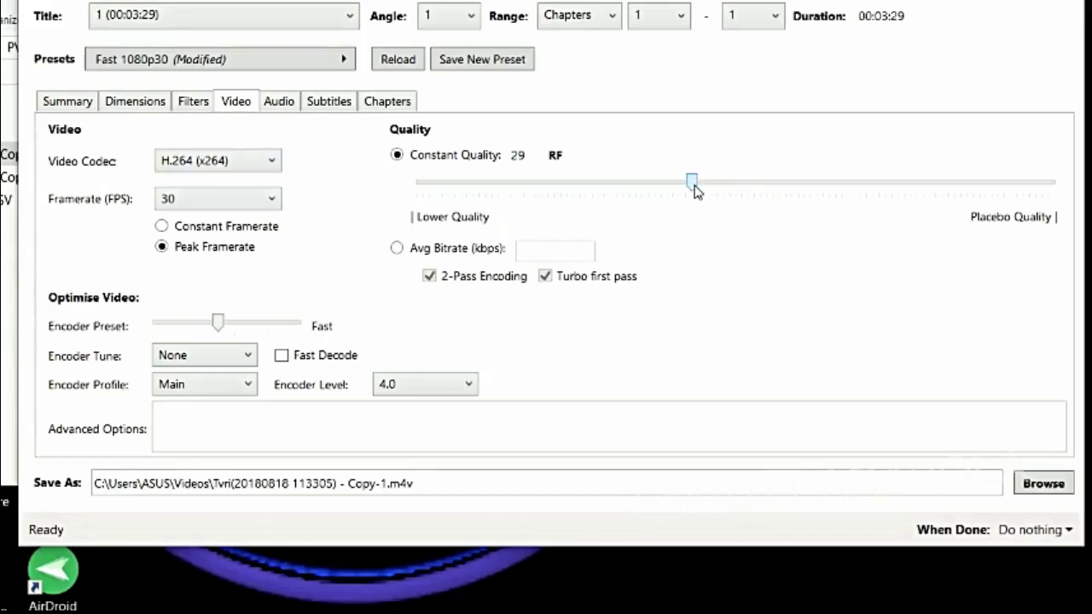
click(281, 103)
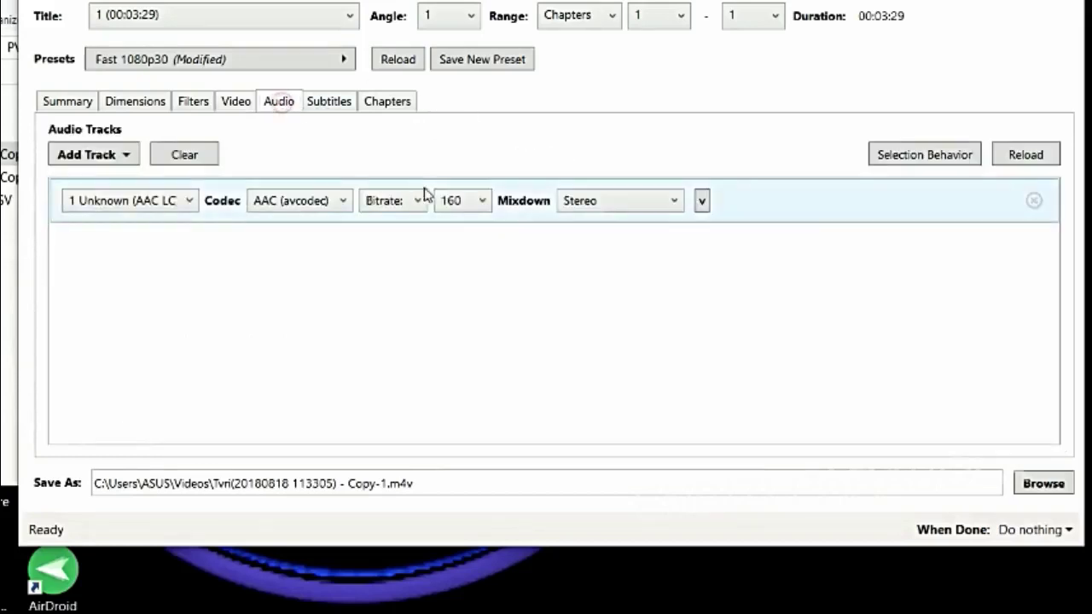
click(453, 211)
click(454, 307)
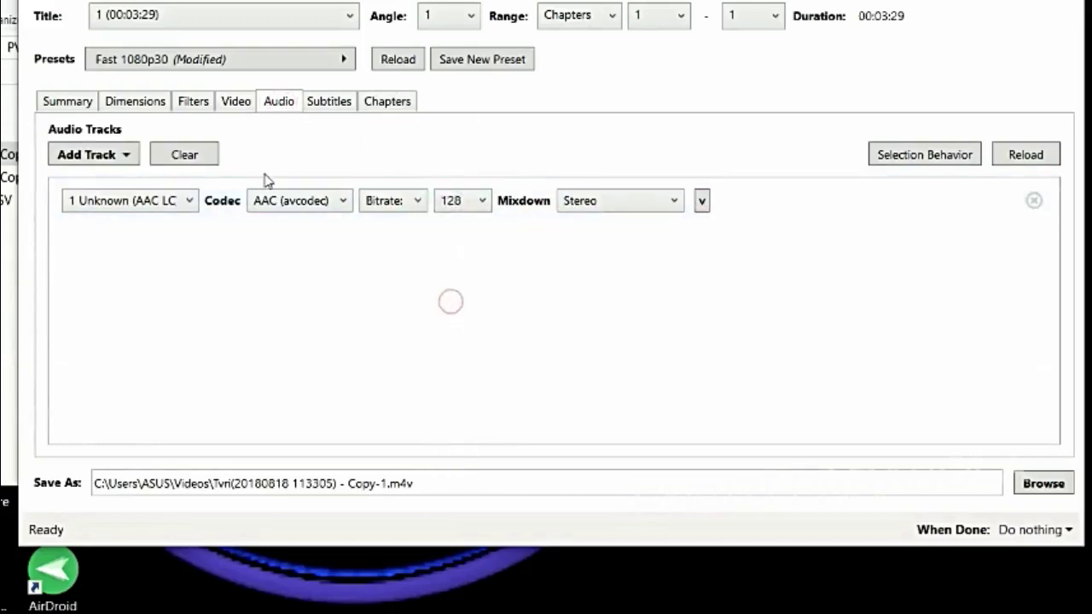
- Set the H.264 output video's framerate to 25 FPS
click(235, 103)
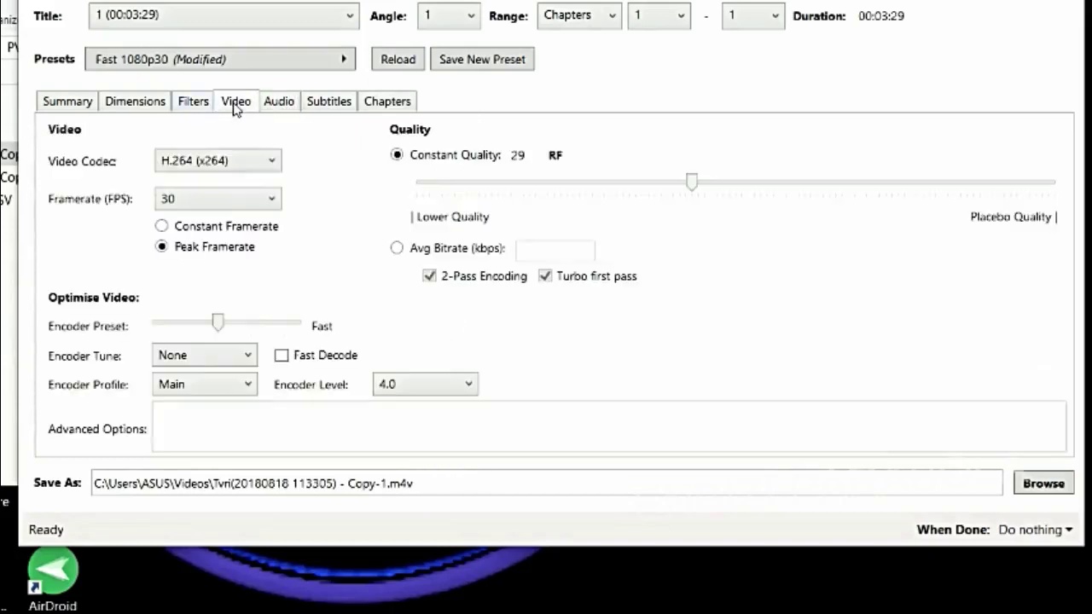
click(216, 200)
click(220, 269)
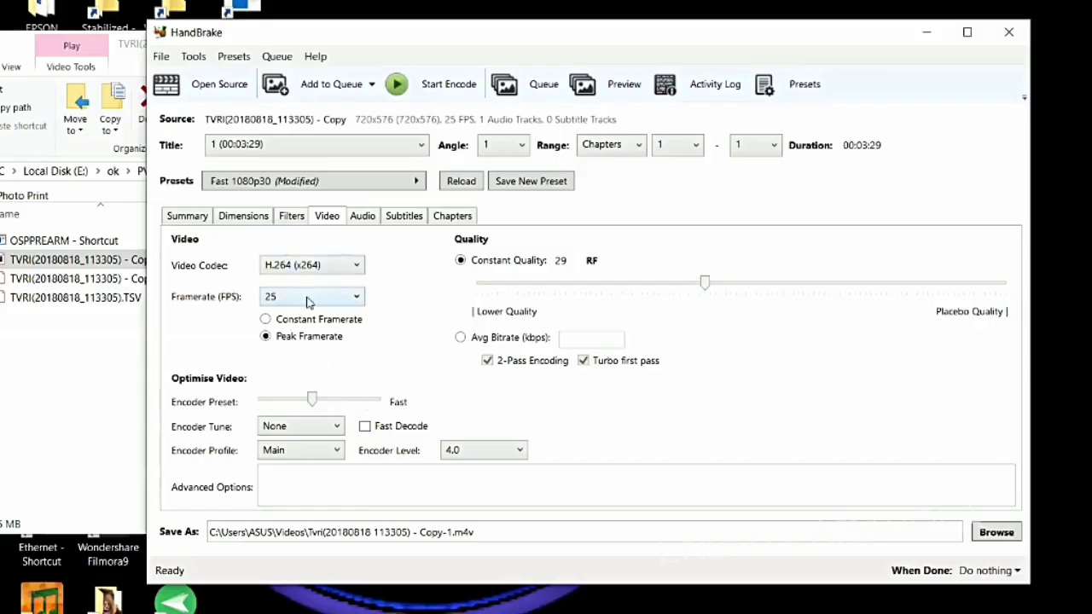
click(308, 299)
click(307, 349)
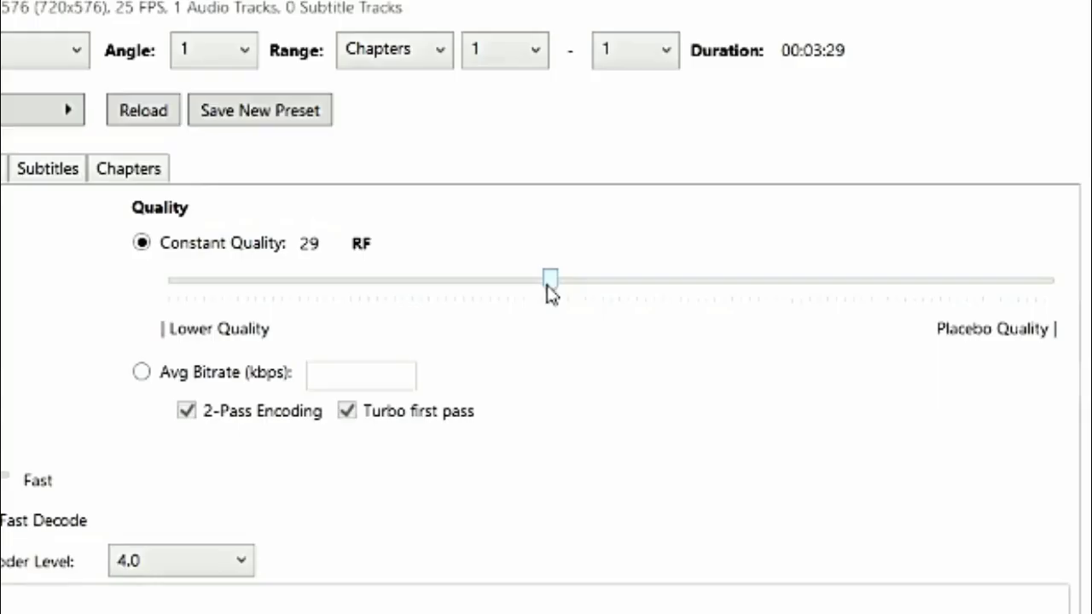
- Try lower and higher constant quality values for the video and return to RF 29
drag(705, 288, 633, 293)
drag(431, 299, 1060, 302)
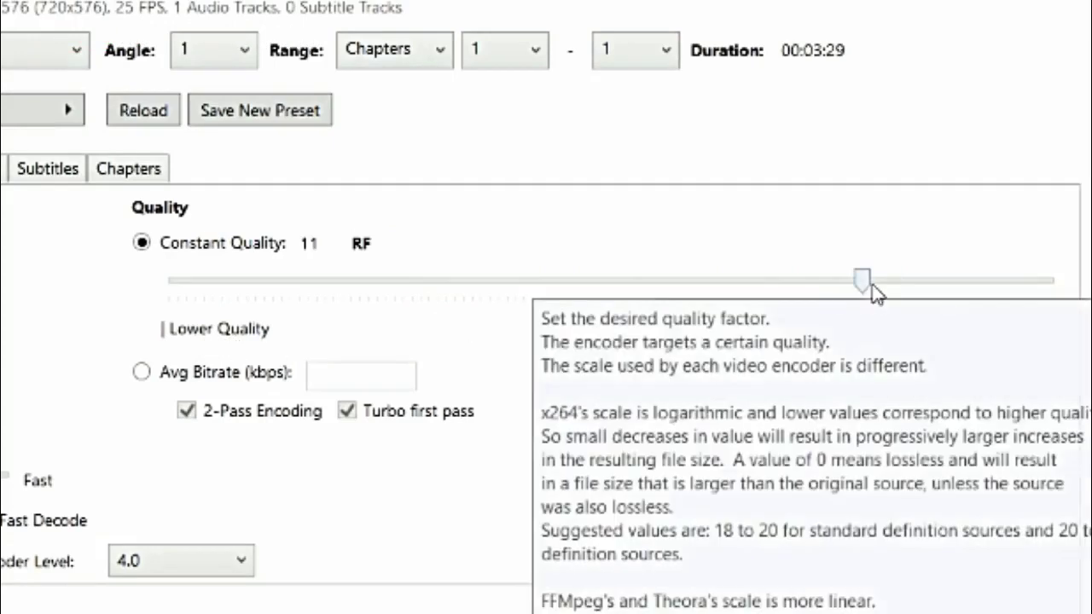
drag(868, 285, 555, 298)
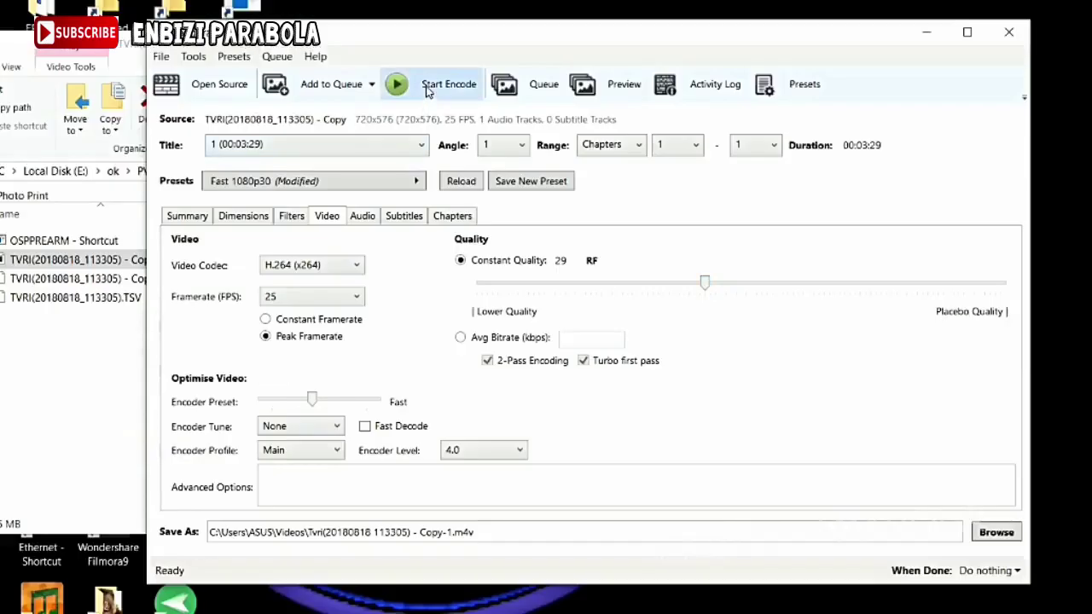
- Start the encode and close HandBrake once the queue has finished
click(429, 89)
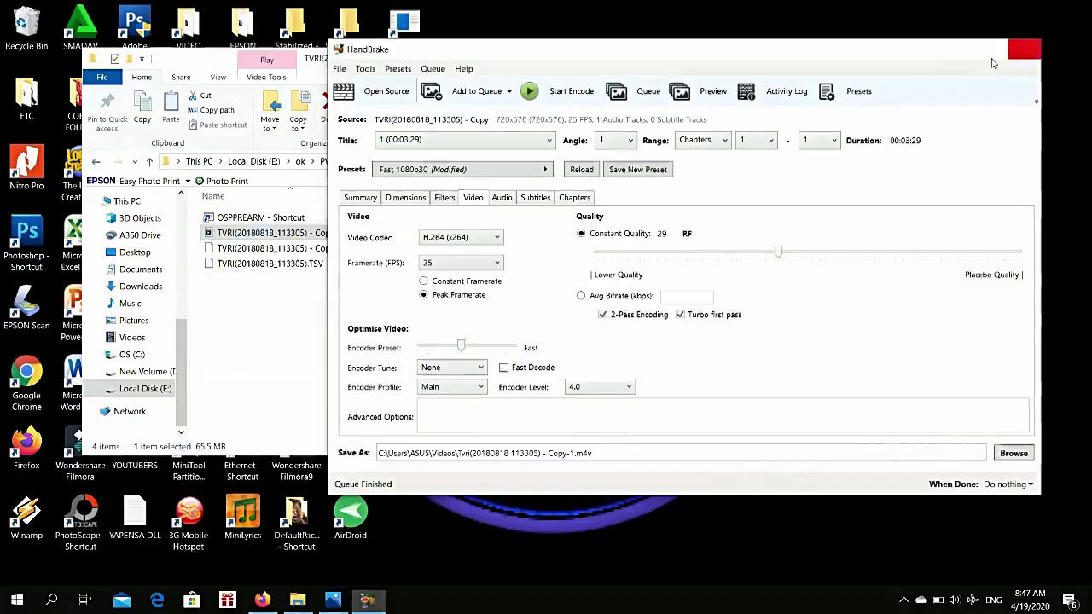
click(1030, 55)
right_click(132, 341)
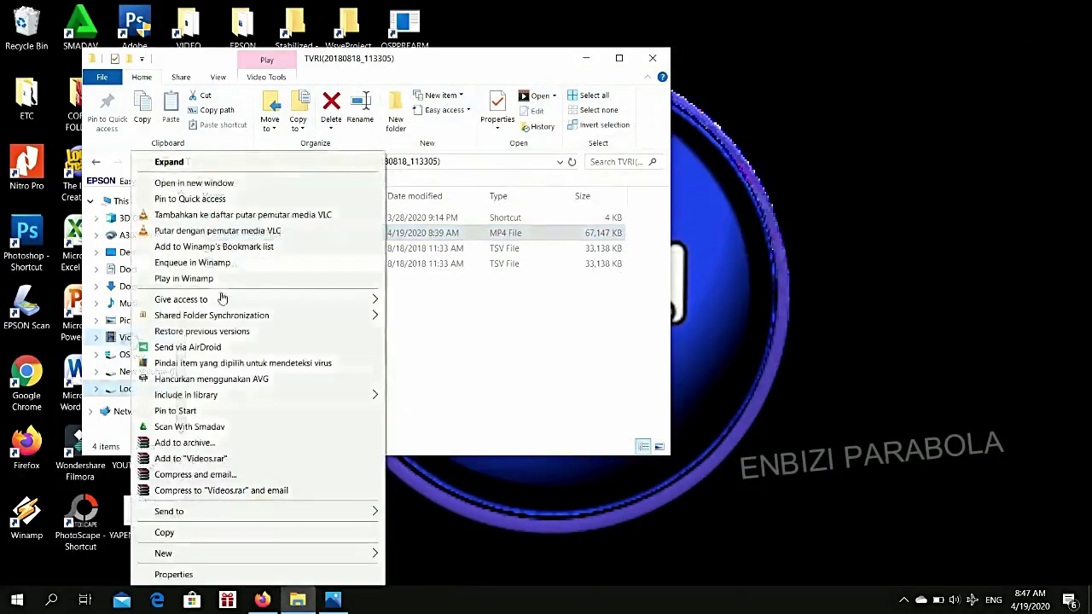
click(280, 188)
double_click(487, 256)
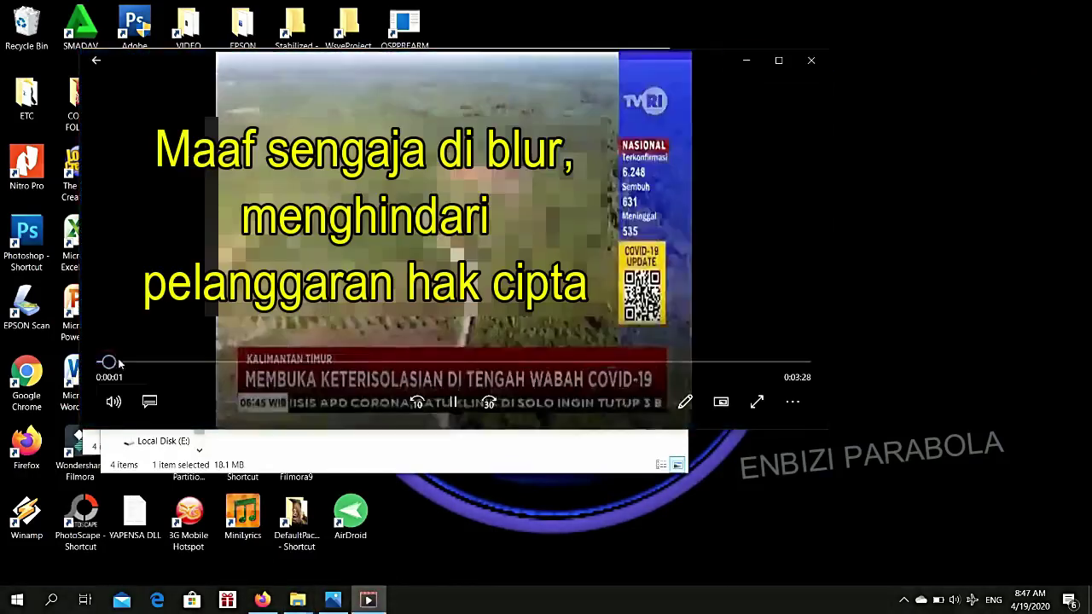
click(169, 361)
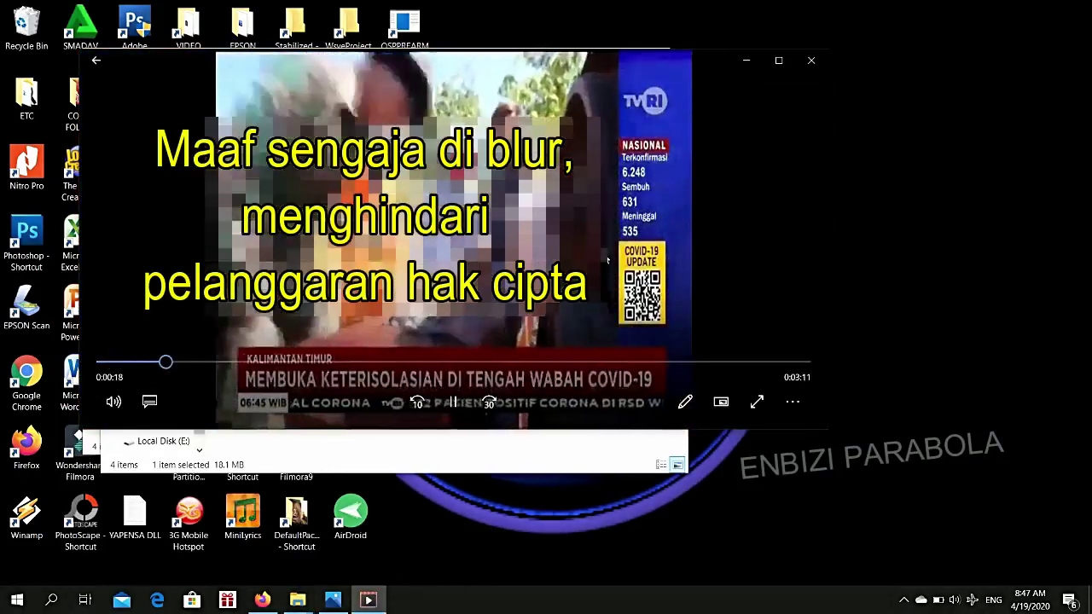
click(810, 60)
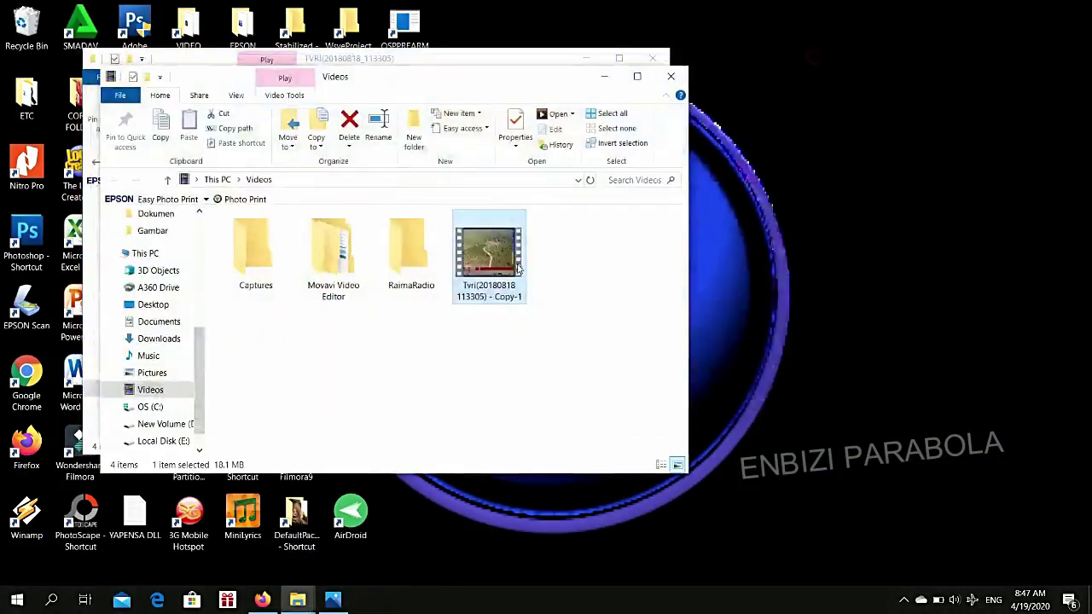
- Move the newly encoded Copy-1 video from Videos into the TVRI(20180818_113305) folder and close the Videos window
right_click(487, 257)
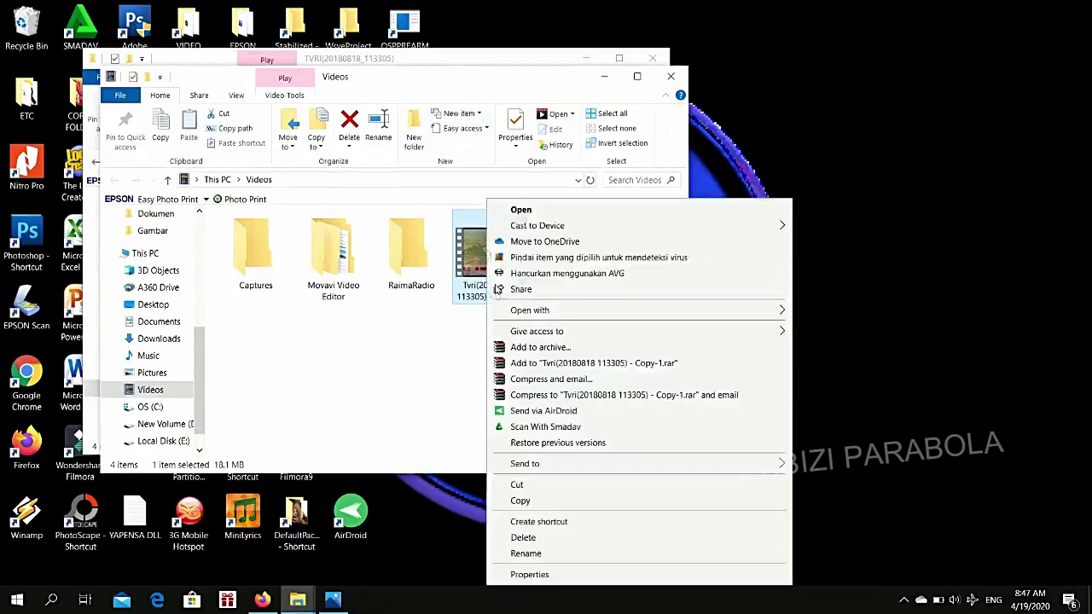
click(517, 483)
click(670, 75)
click(286, 322)
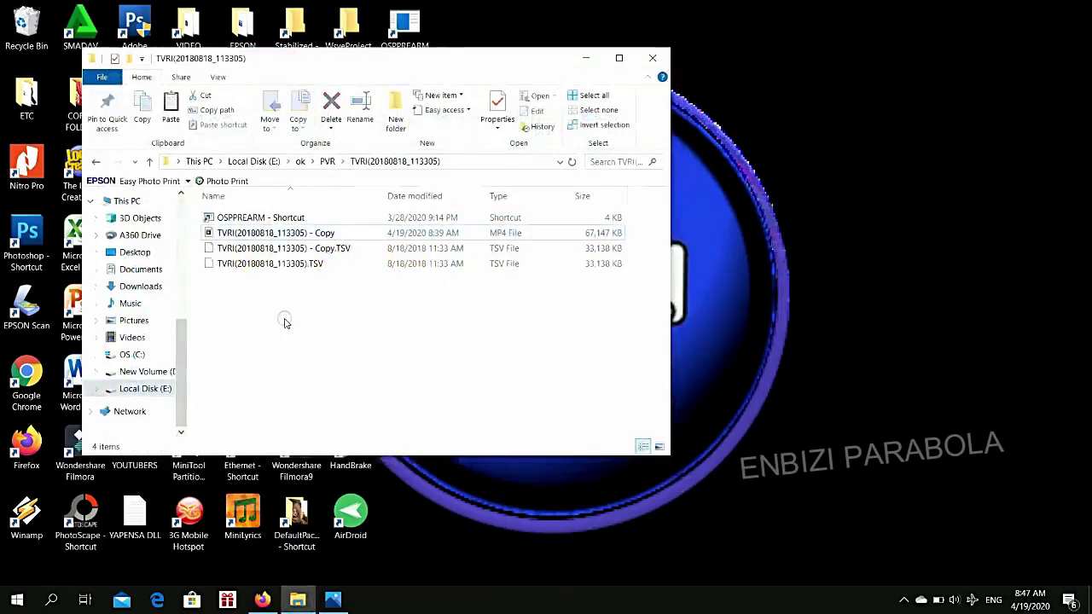
key(ctrl+v)
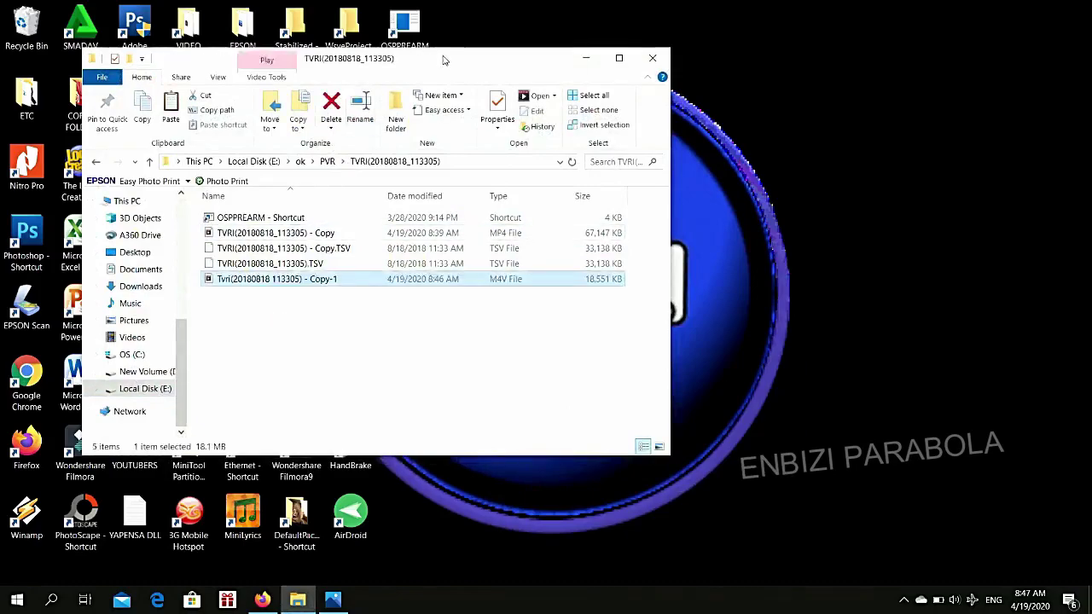
- Check the file size of the TVRI(20180818_113305) - Copy MP4 file for comparison with the new M4V file
drag(443, 60, 685, 55)
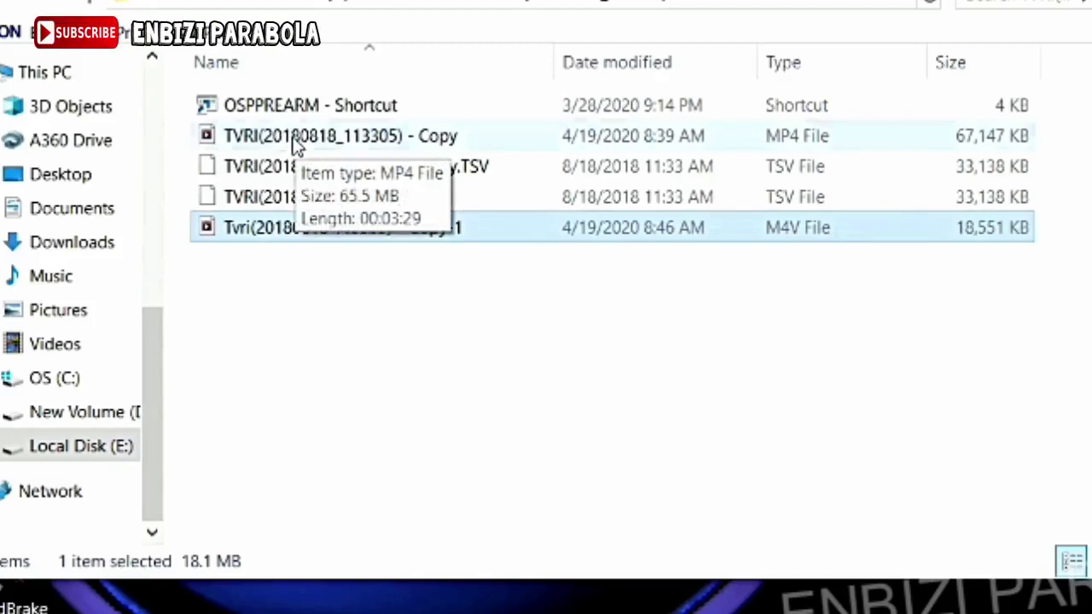
click(294, 145)
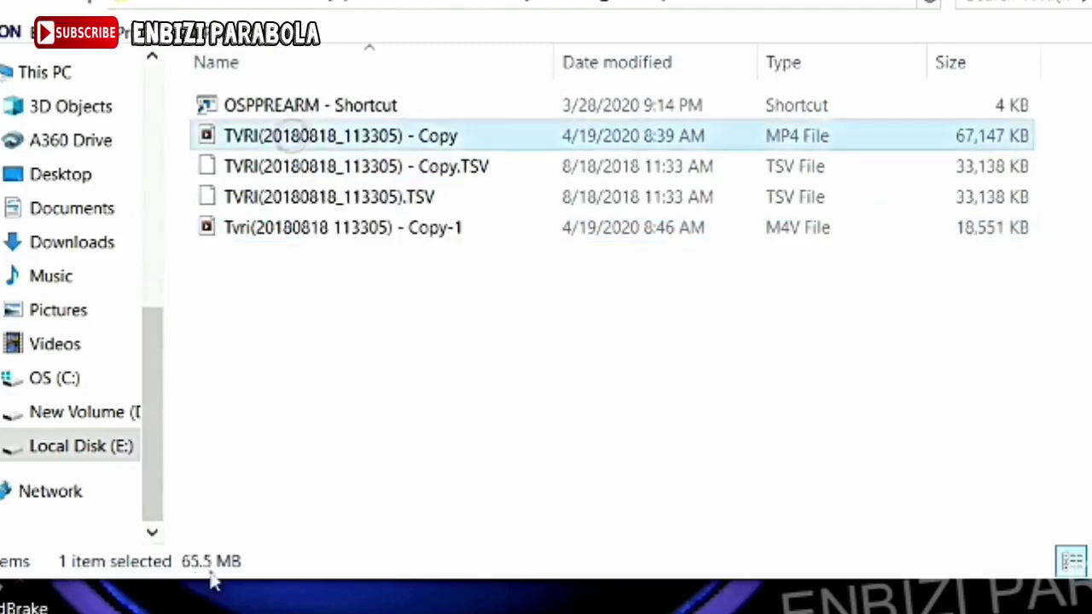
click(260, 345)
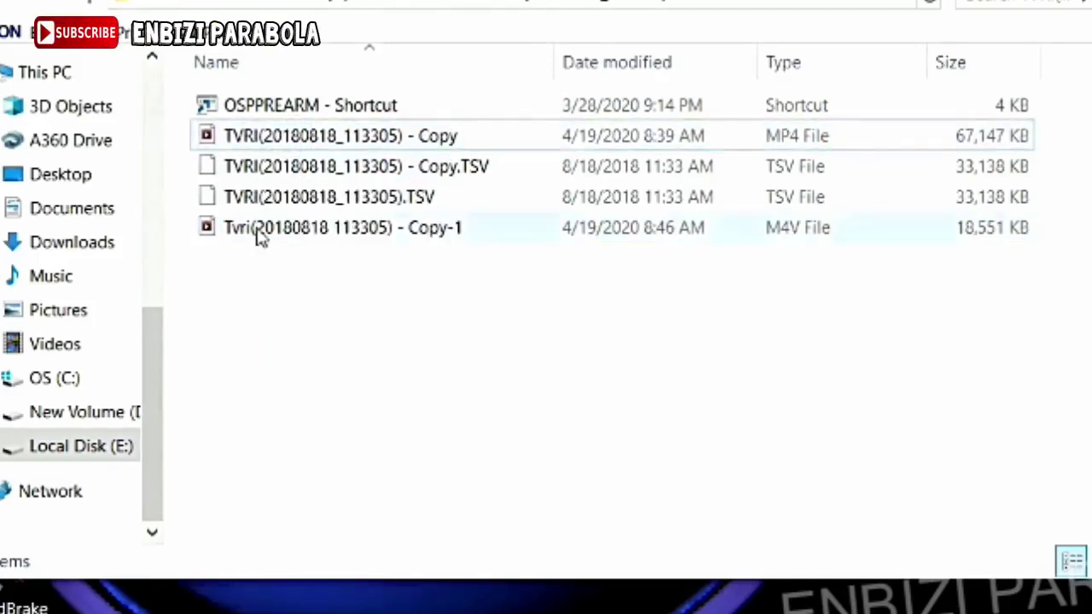
click(260, 237)
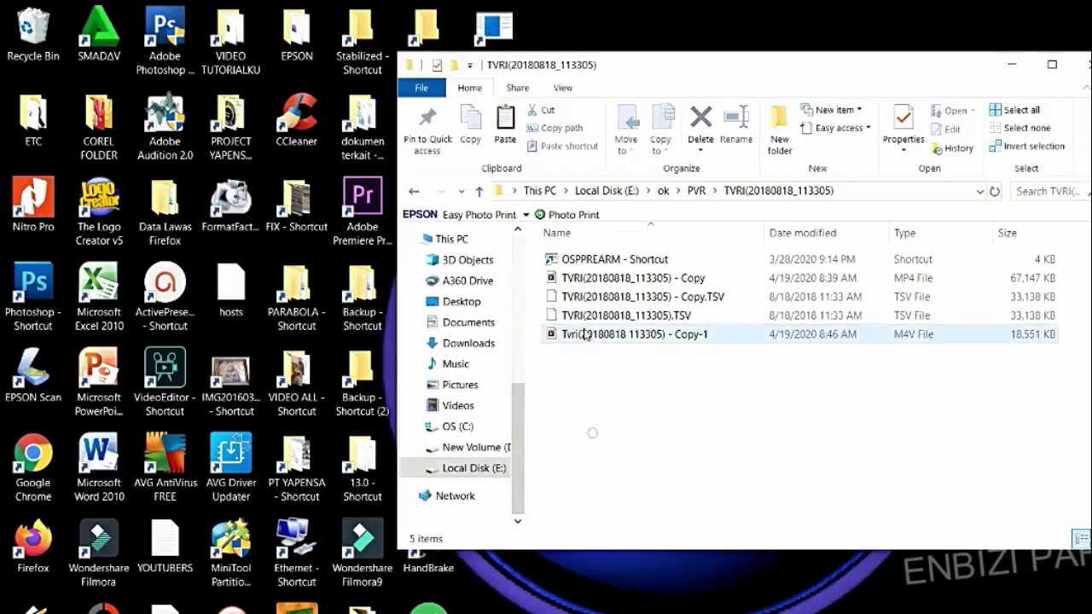
click(274, 390)
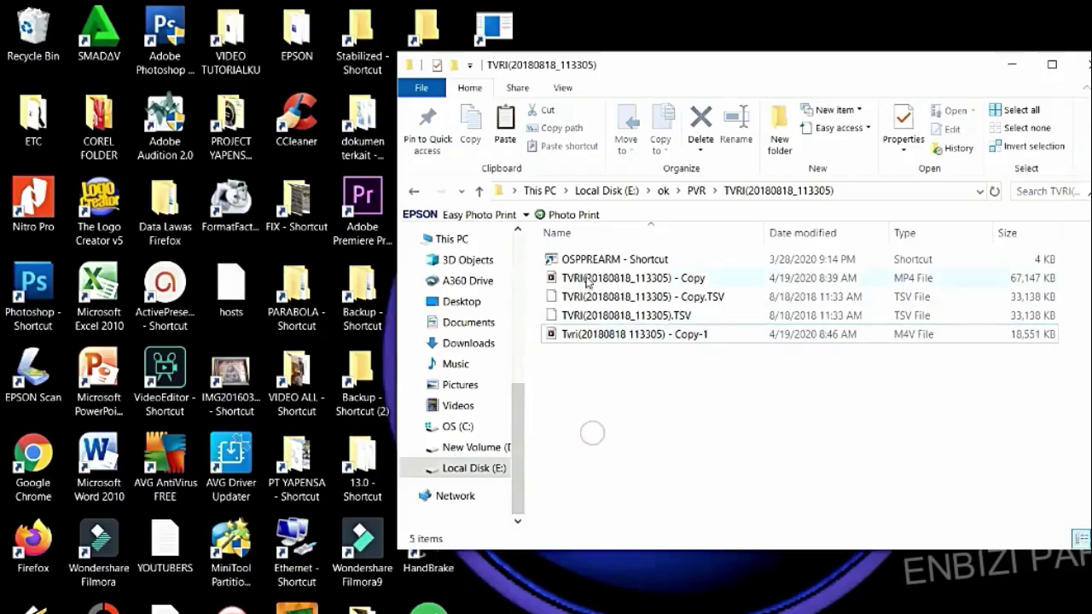
- Play the TVRI(20180818_113305) - Copy MP4, close it, and play the Copy-1 M4V to compare their picture quality
double_click(587, 279)
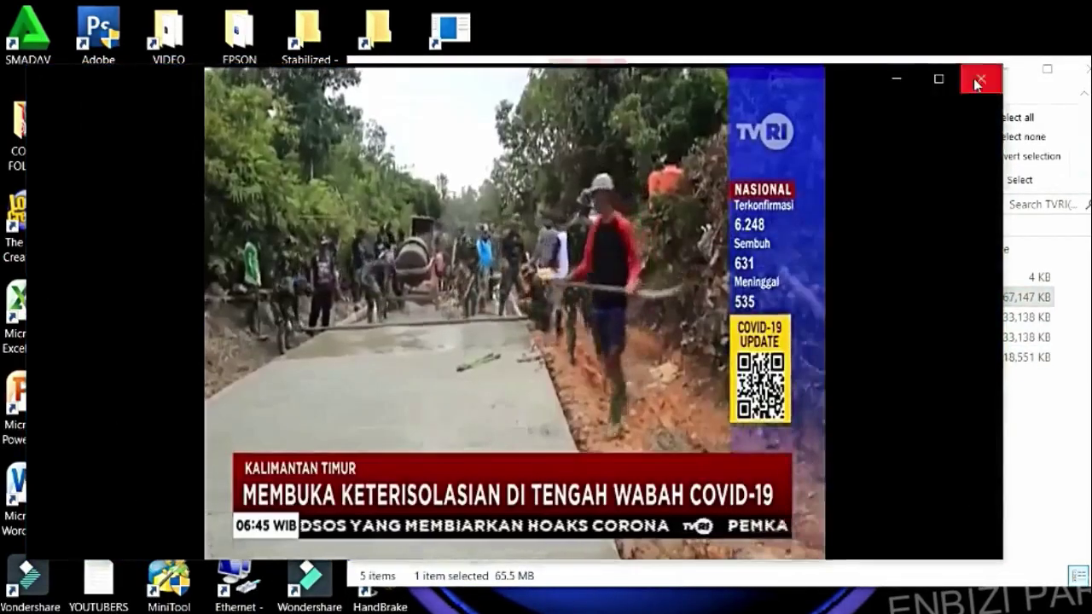
click(981, 78)
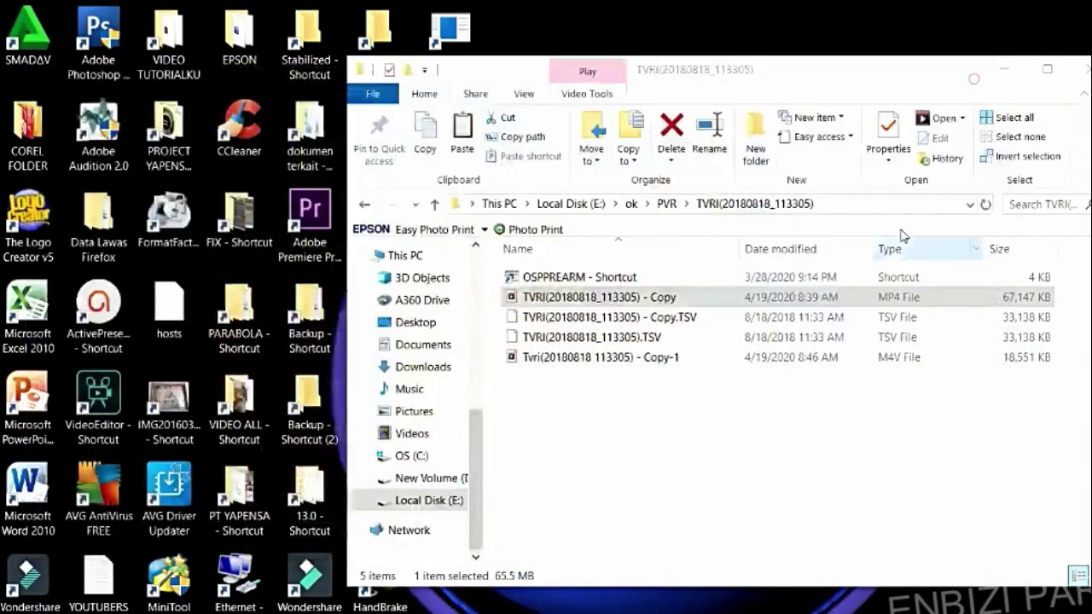
double_click(597, 358)
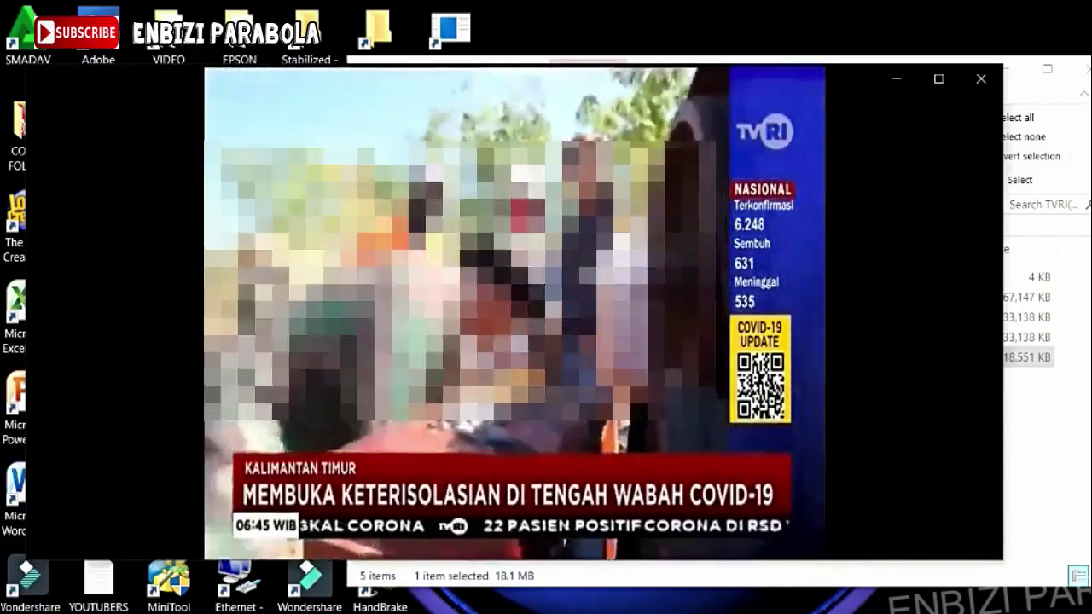
mouse_move(519, 497)
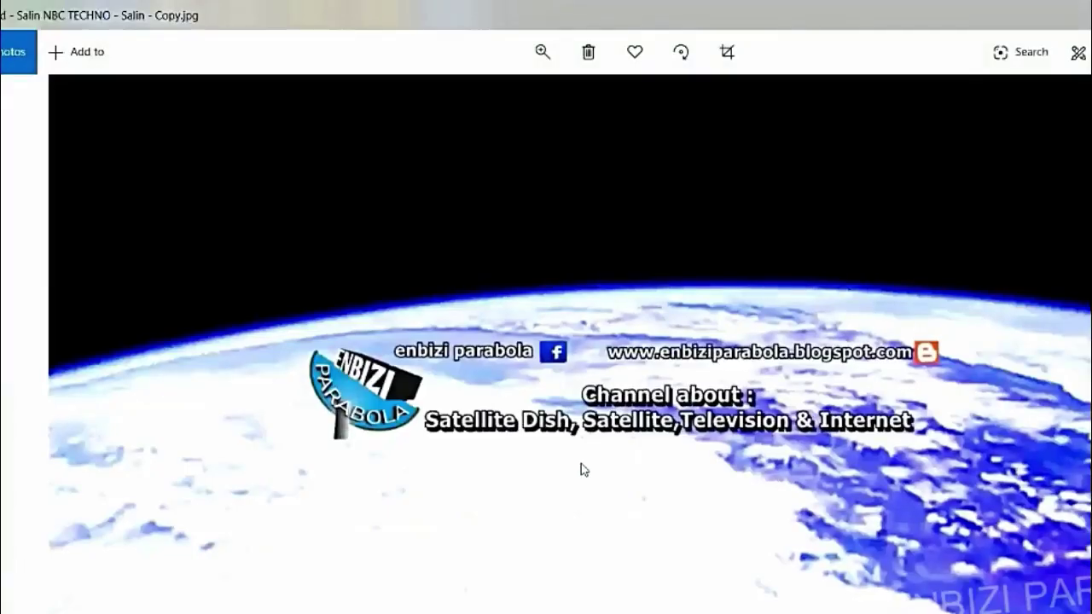
scroll(643, 353, up, 2)
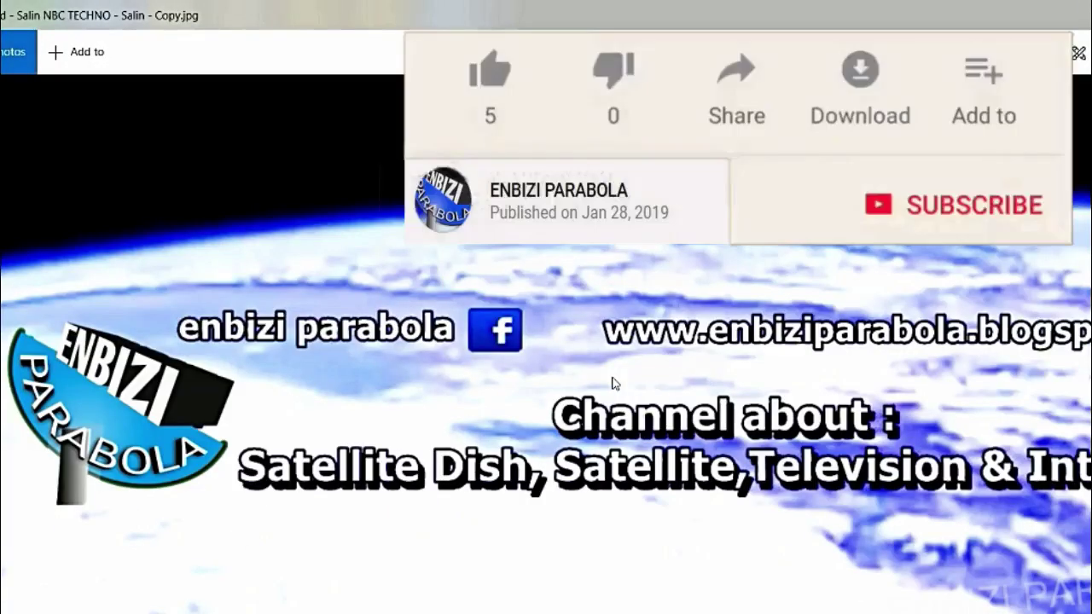